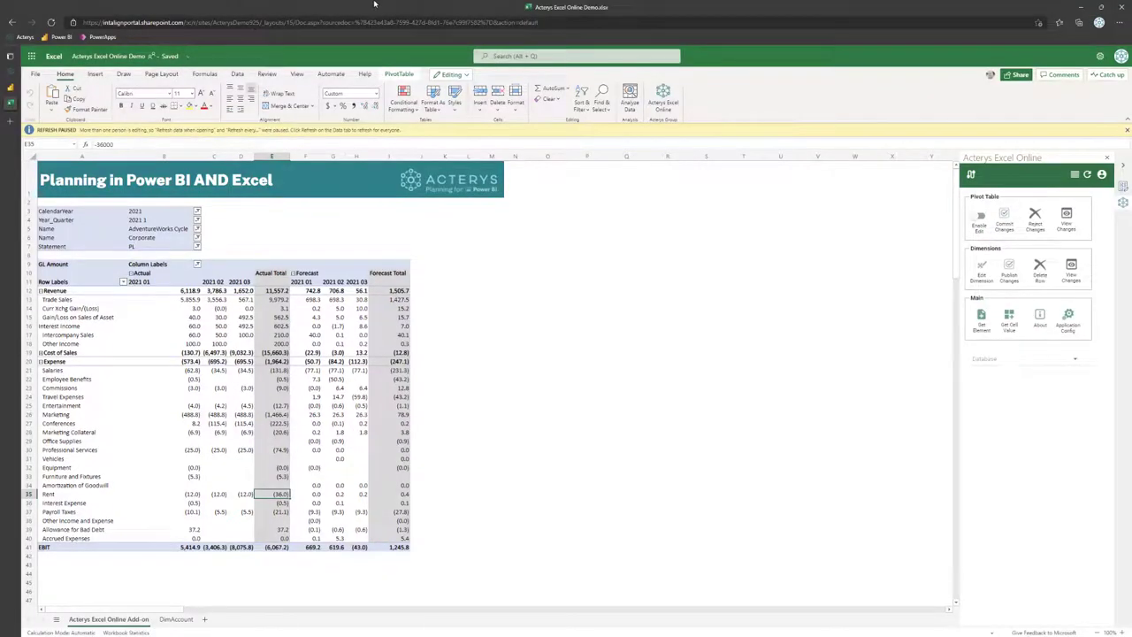
Restore the browser window and narrow it to reveal the desktop Excel planning workbook.
{"action": "double_click", "coordinate": [374, 4]}
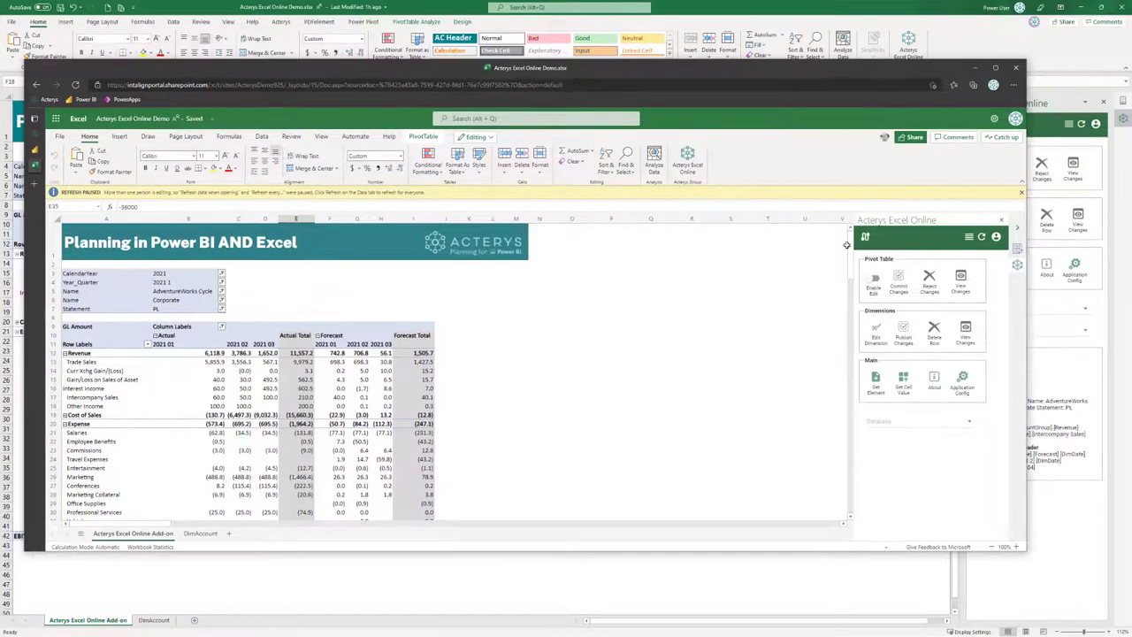
{"action": "left_click_drag", "start_coordinate": [1025, 275], "coordinate": [687, 274]}
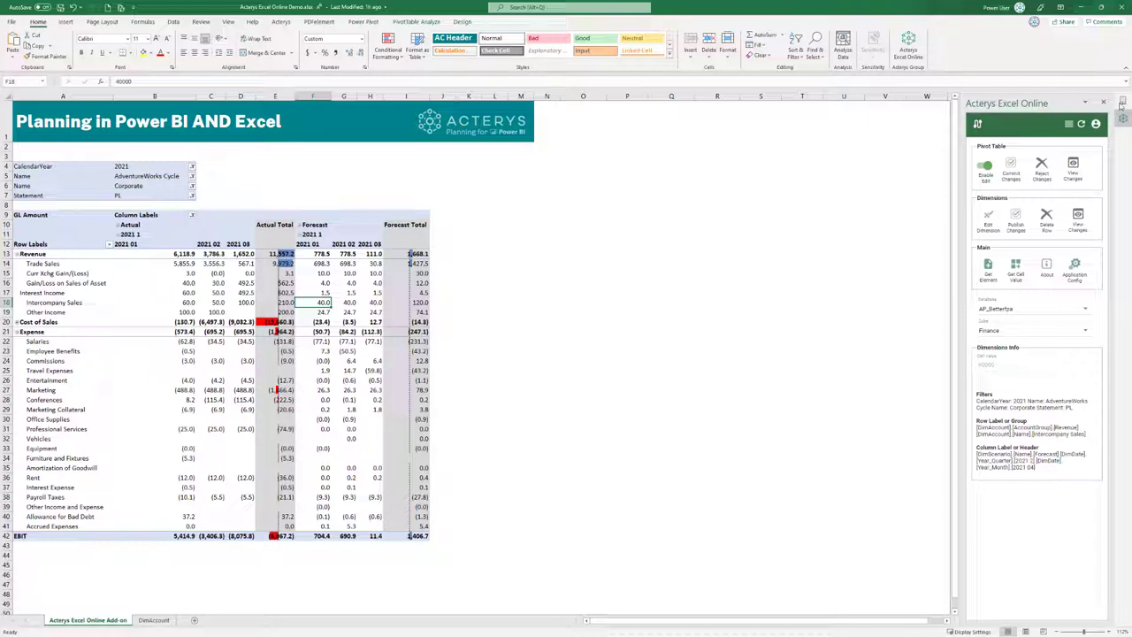
Show the PivotTable Fields list and filter the Name report filter to Australia.
{"action": "left_click", "coordinate": [1122, 104]}
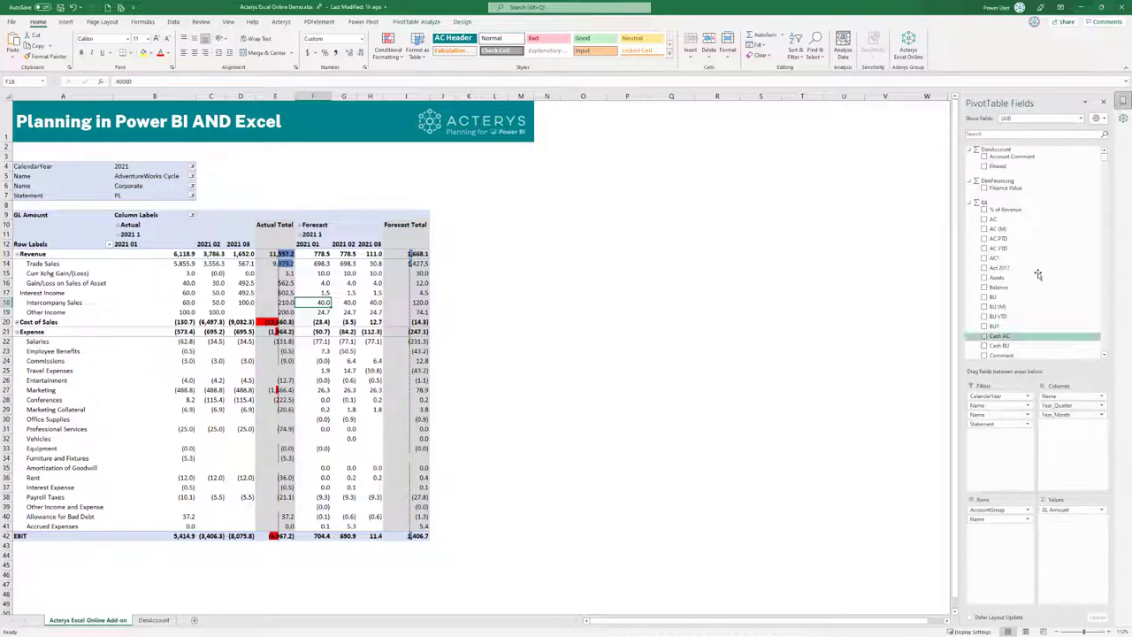
{"action": "scroll", "coordinate": [1019, 316], "scroll_direction": "down", "scroll_amount": 3}
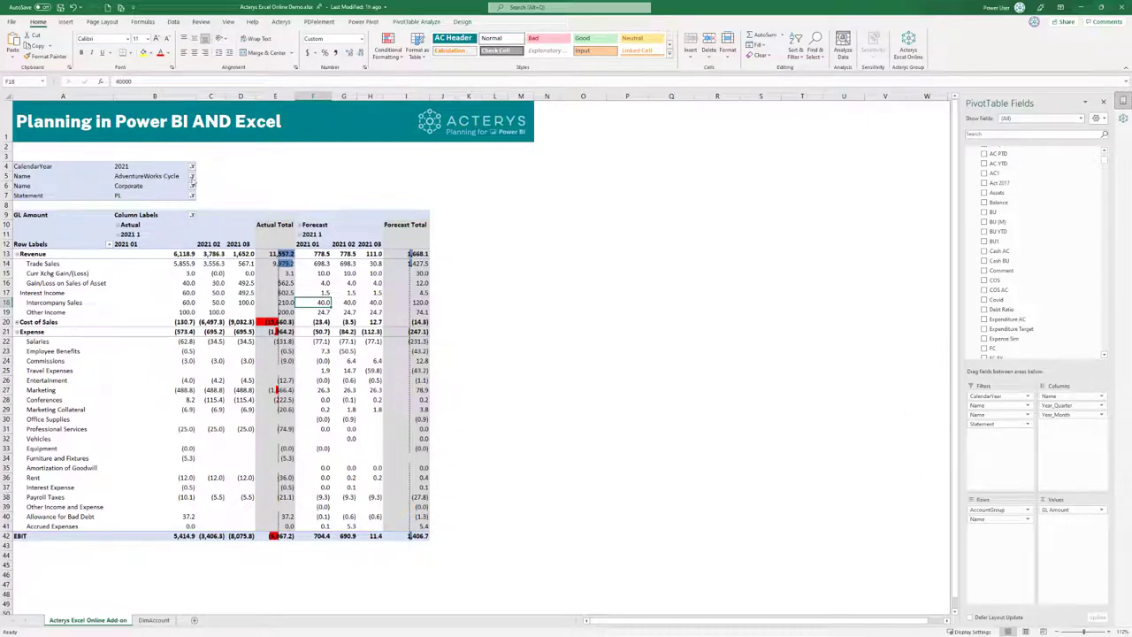
{"action": "left_click", "coordinate": [192, 177]}
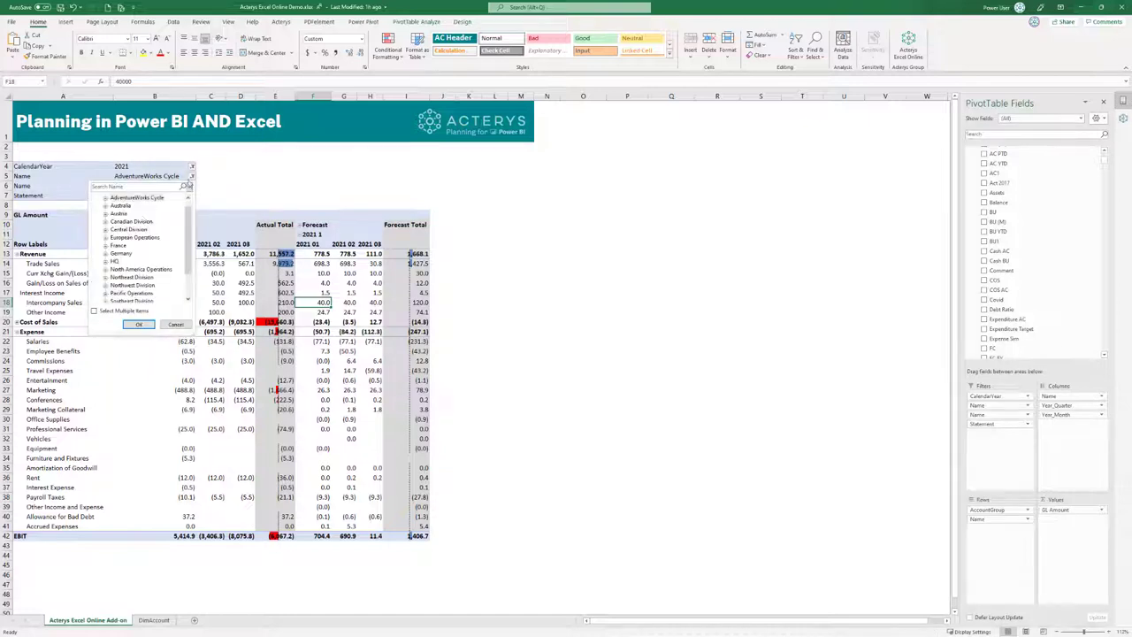
{"action": "left_click", "coordinate": [121, 205]}
{"action": "left_click", "coordinate": [139, 324]}
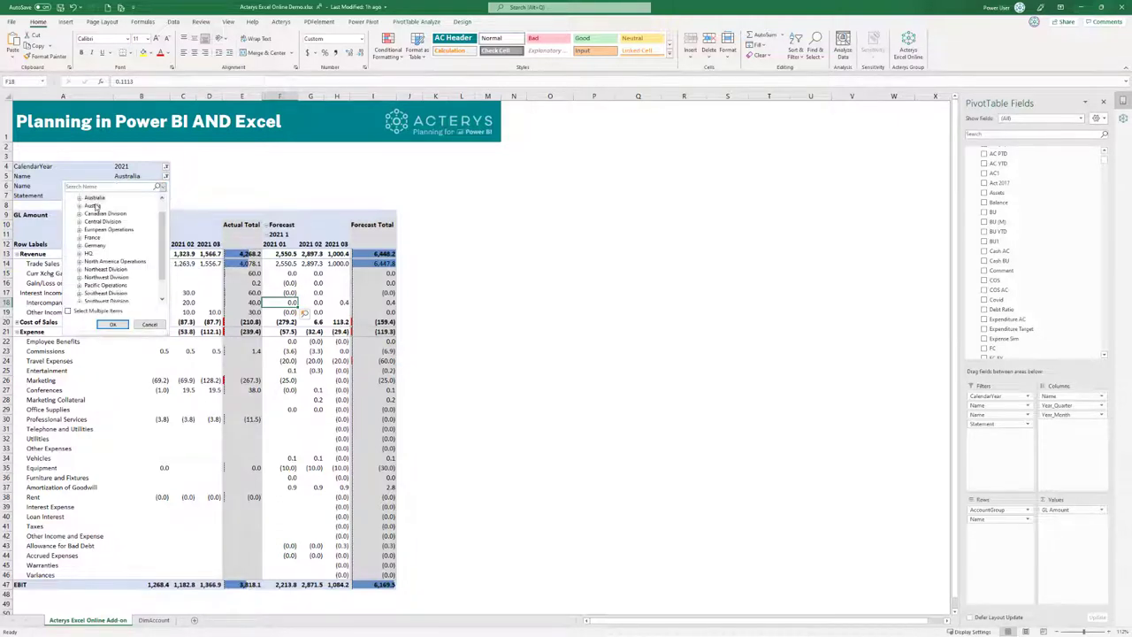
Switch the Name filter back to AdventureWorks Cycle.
{"action": "scroll", "coordinate": [106, 212], "scroll_direction": "up", "scroll_amount": 1}
{"action": "left_click", "coordinate": [114, 205]}
{"action": "left_click", "coordinate": [112, 323]}
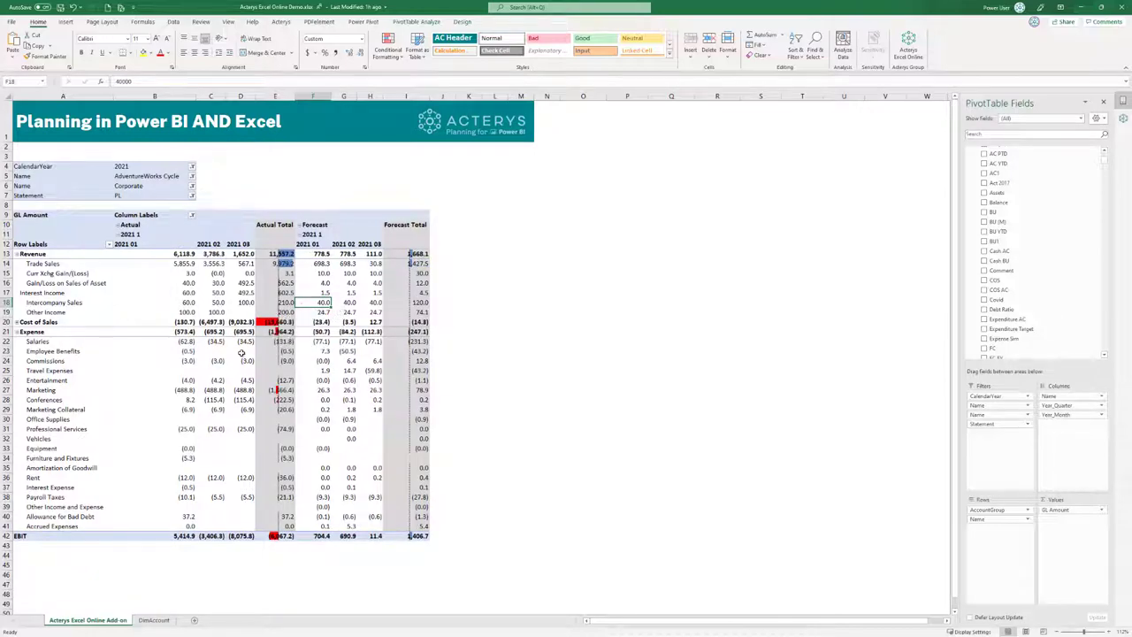
Filter the column labels on Year_Quarter to 2021 2 instead of 2021 1.
{"action": "left_click", "coordinate": [141, 225]}
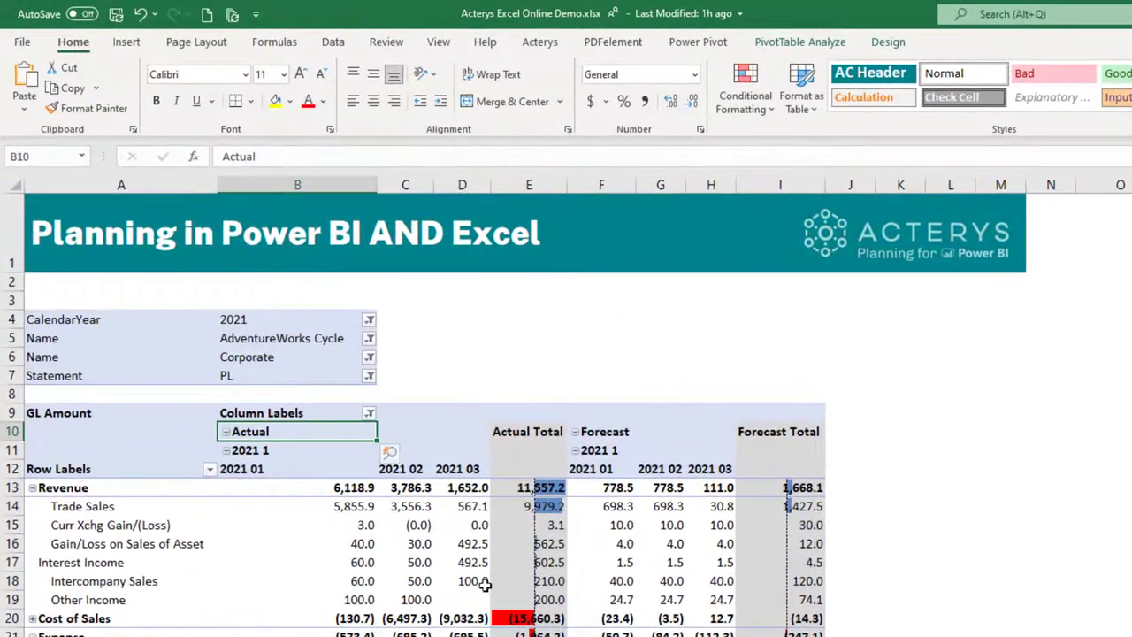
{"action": "left_click_drag", "start_coordinate": [597, 581], "coordinate": [721, 583]}
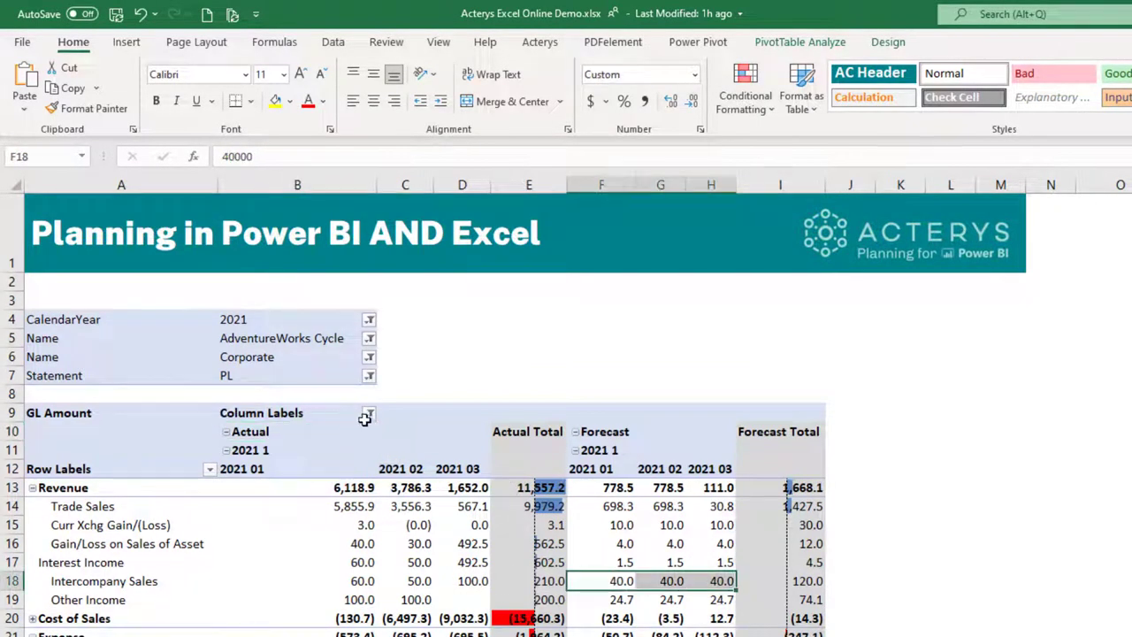
{"action": "left_click", "coordinate": [370, 489]}
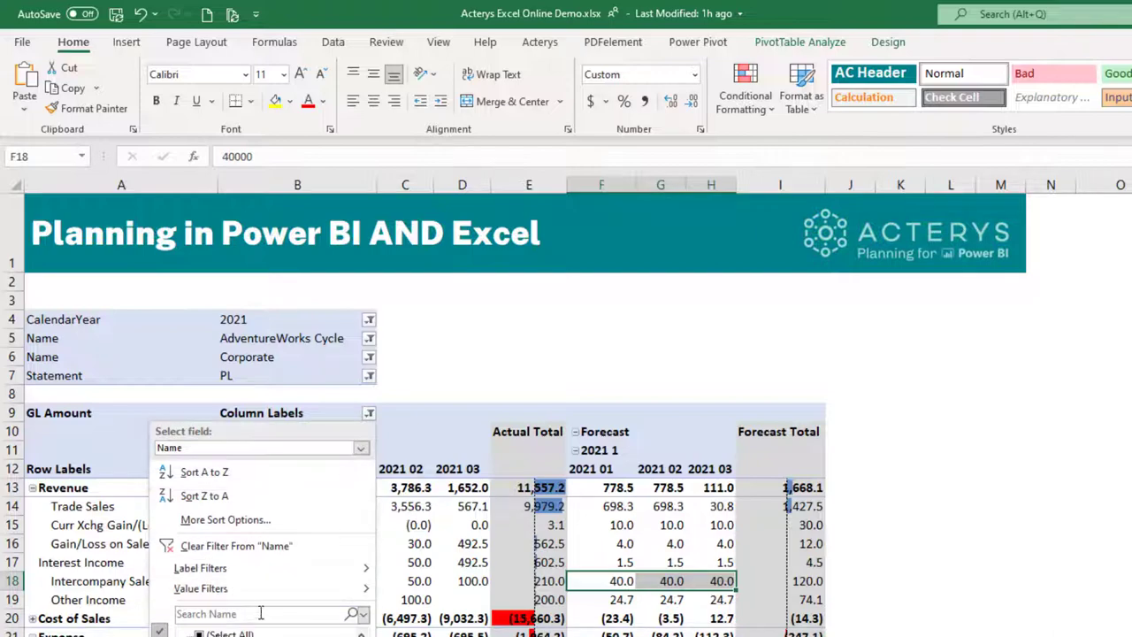
{"action": "left_click", "coordinate": [268, 448]}
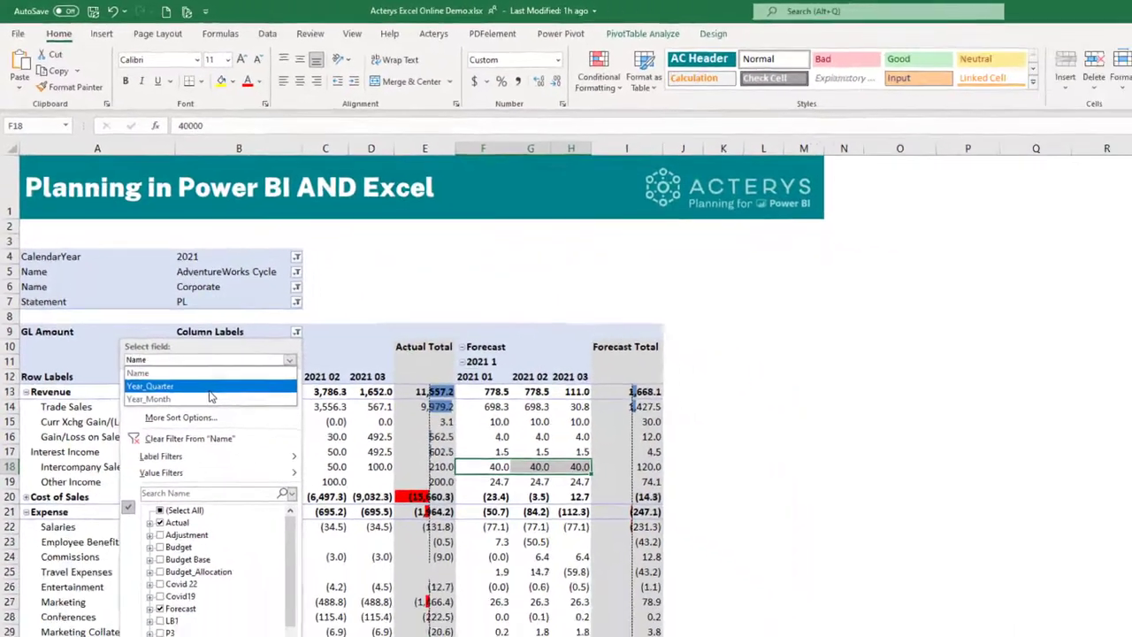
{"action": "left_click", "coordinate": [204, 495]}
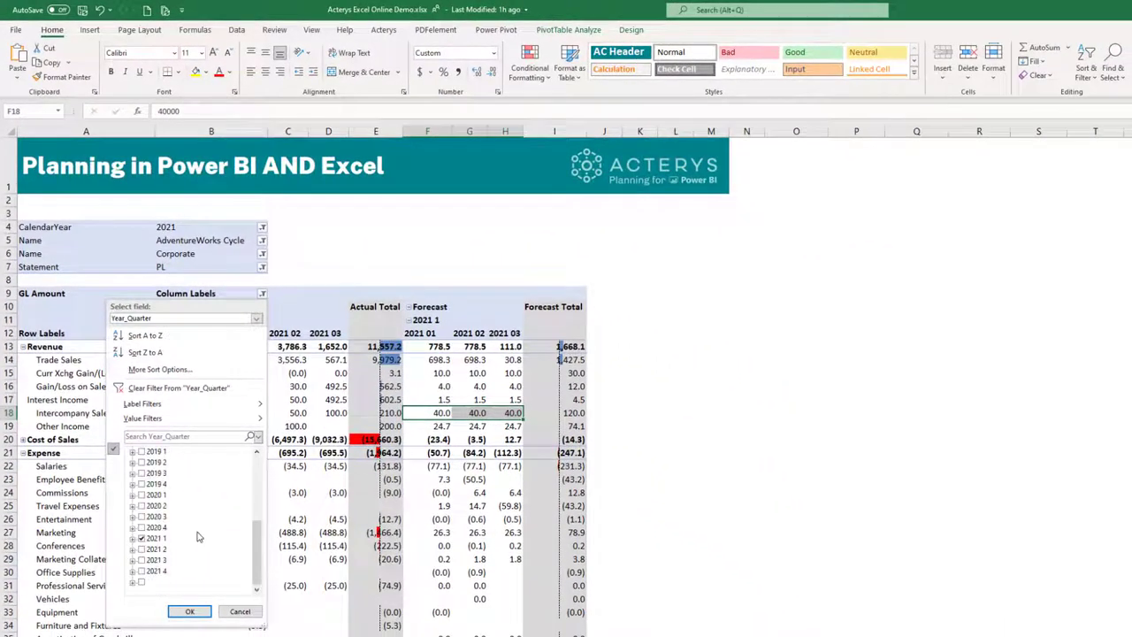
{"action": "left_click", "coordinate": [142, 549]}
{"action": "left_click", "coordinate": [142, 537]}
{"action": "left_click", "coordinate": [189, 611]}
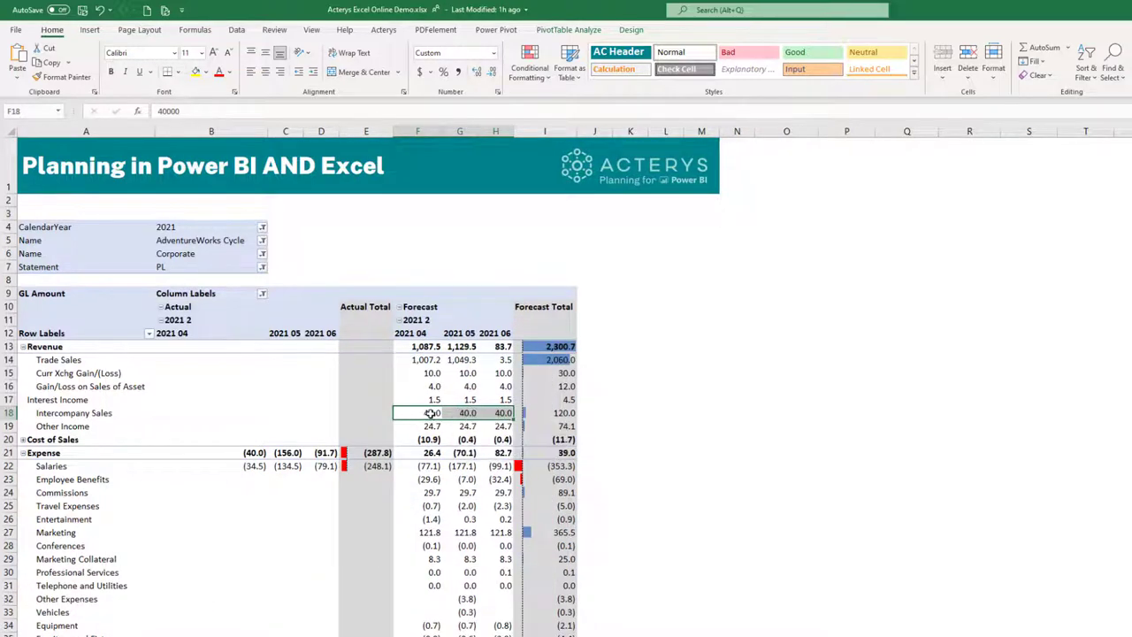
Enter 70k in F18 for 2021 04 Intercompany Sales and fill it across G18:H18.
{"action": "left_click", "coordinate": [428, 413]}
{"action": "type", "text": "70k"}
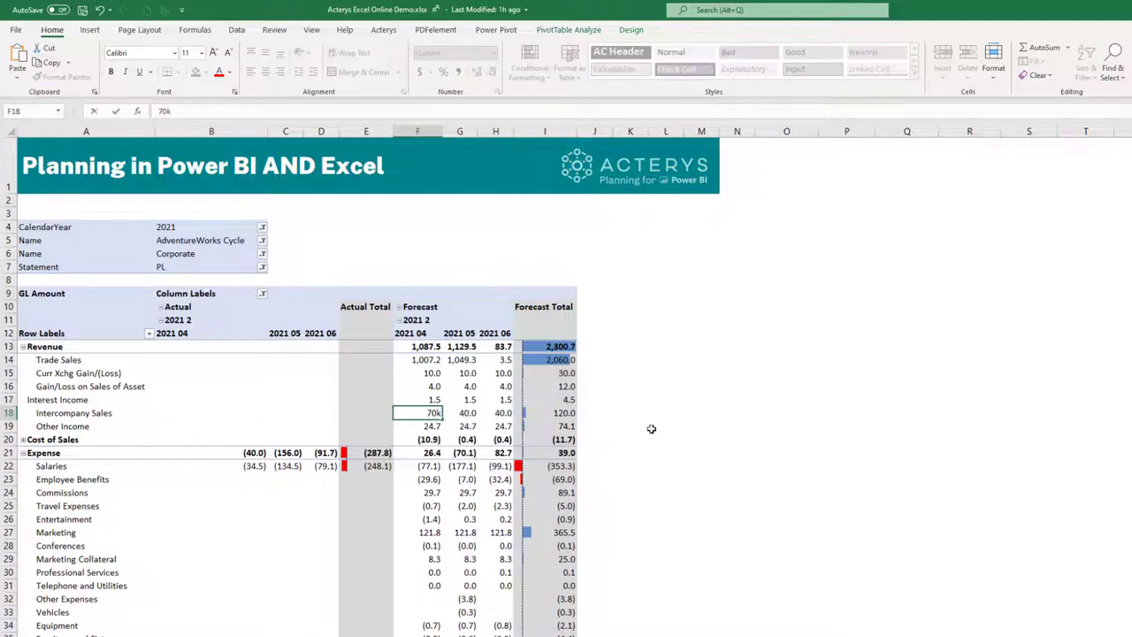
{"action": "key", "text": "Return"}
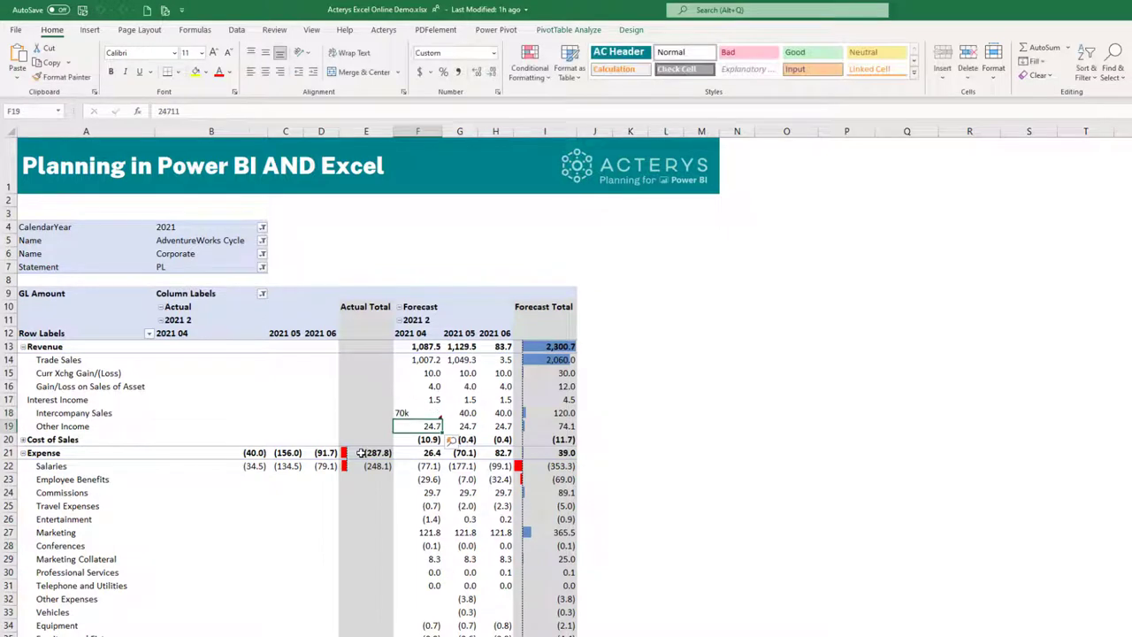
{"action": "left_click", "coordinate": [400, 400]}
{"action": "left_click", "coordinate": [411, 413]}
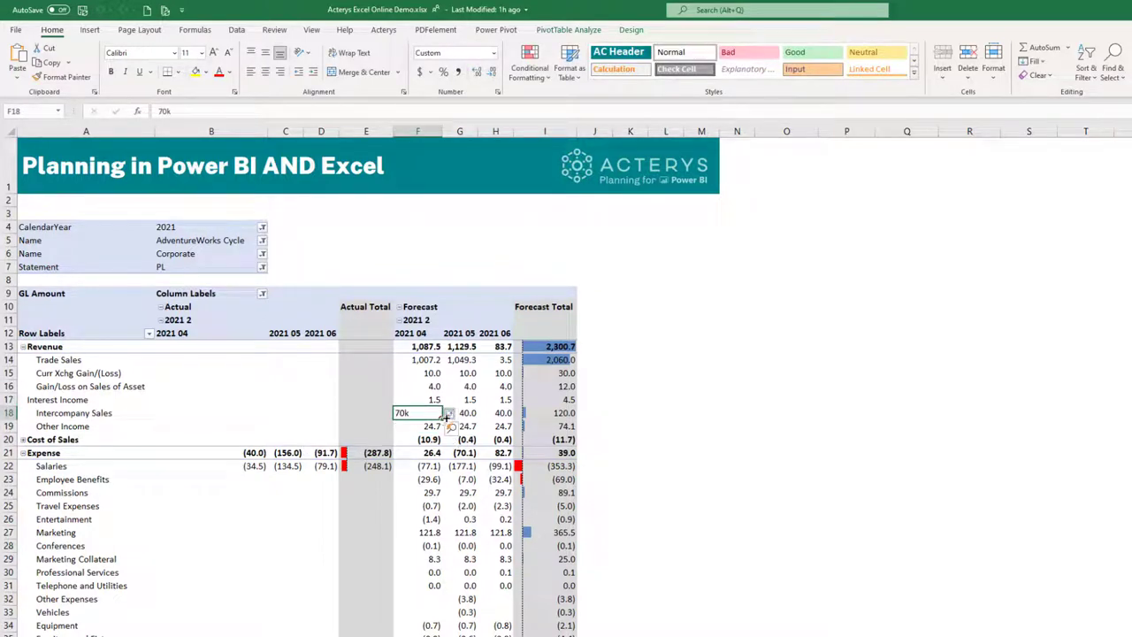
{"action": "left_click_drag", "start_coordinate": [449, 417], "coordinate": [506, 415]}
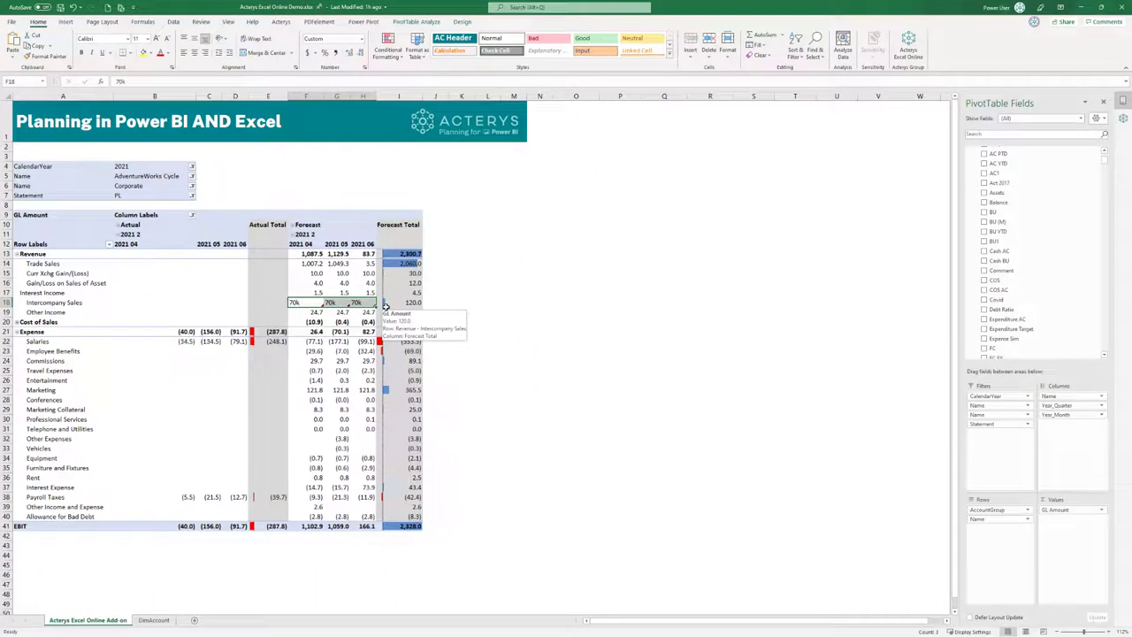
Review the pending 70k forecast changes in the Acterys pane and commit them.
{"action": "left_click", "coordinate": [1123, 118]}
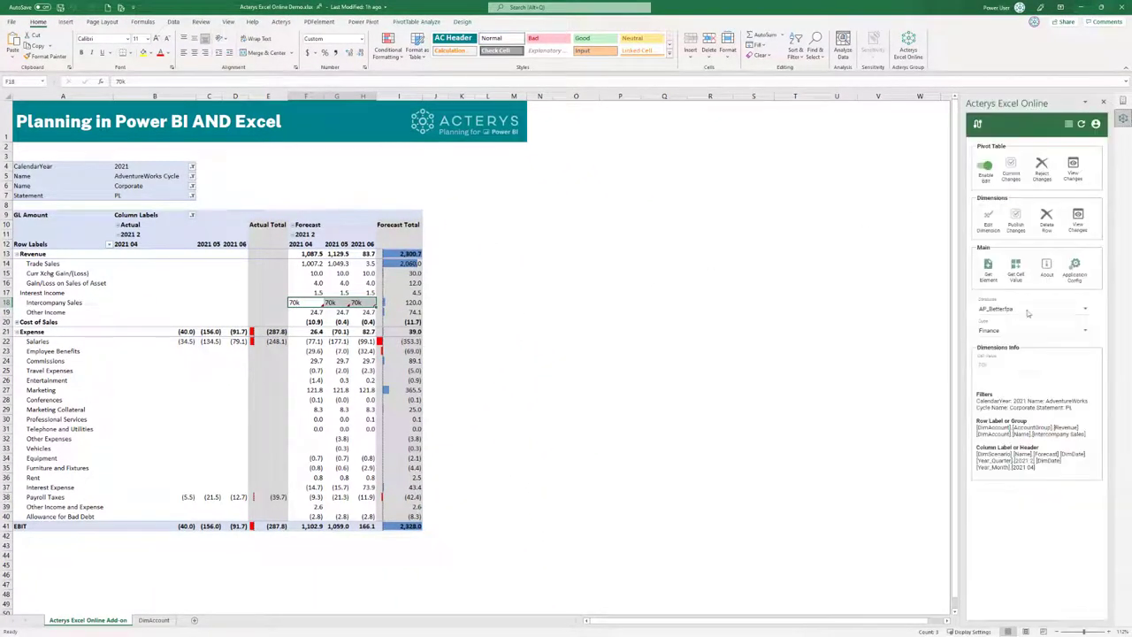
{"action": "left_click", "coordinate": [1073, 168]}
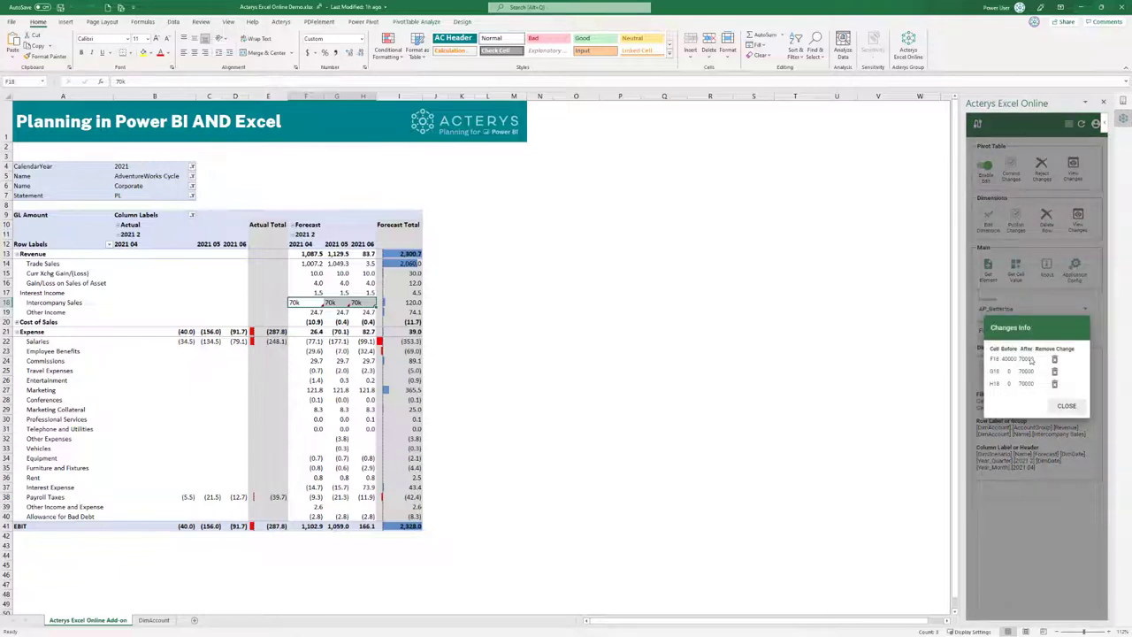
{"action": "left_click", "coordinate": [1067, 405]}
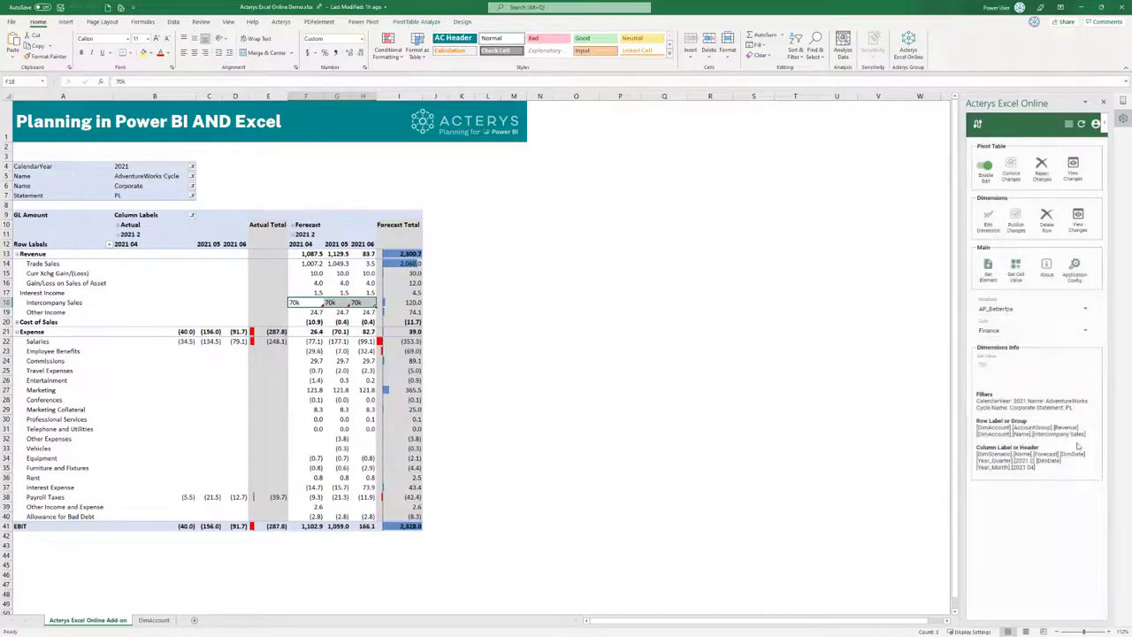
{"action": "left_click", "coordinate": [1011, 172]}
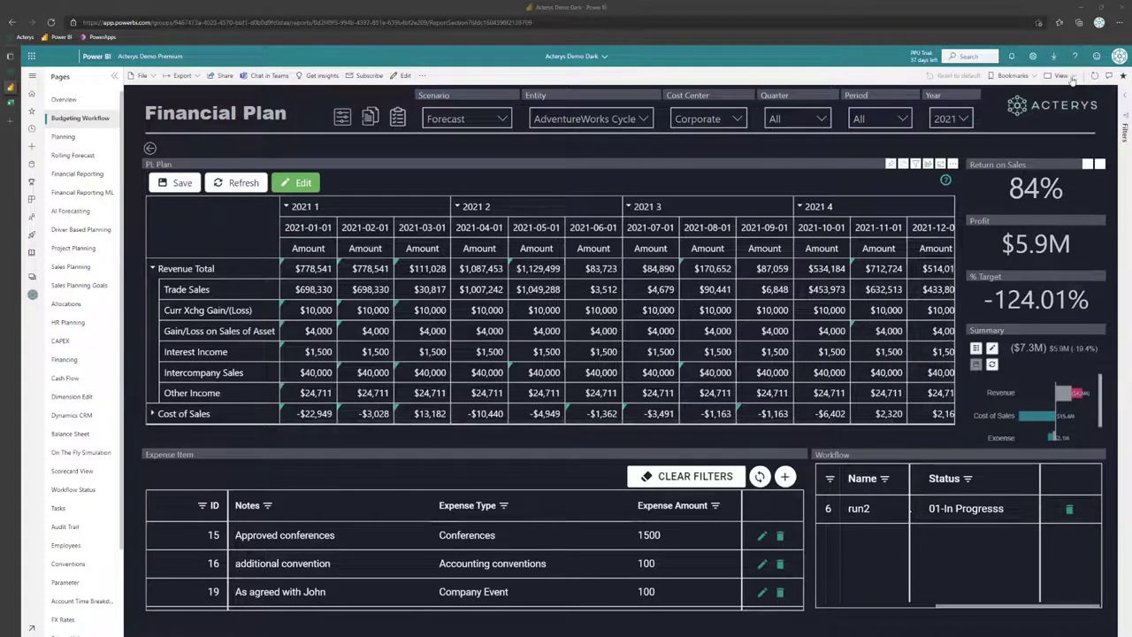
Refresh the PL Plan visual so Intercompany Sales reads $70,000 for 2021-04 to 2021-06.
{"action": "left_click", "coordinate": [243, 183]}
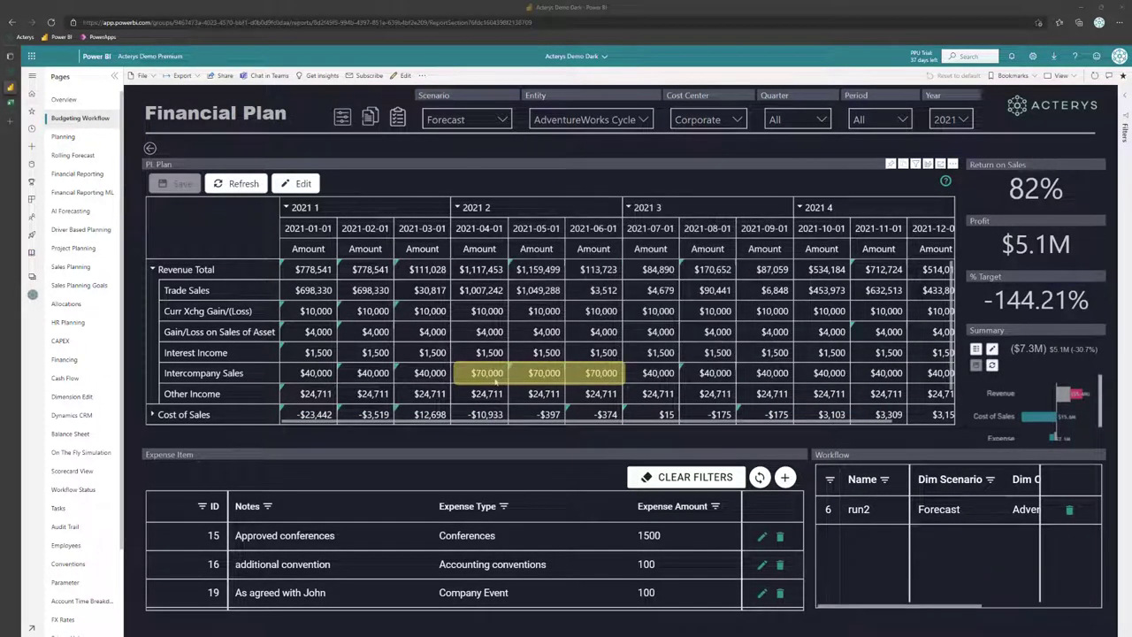
Add and save the comment 'forecast adjusted based' on 2021-04 Intercompany Sales, then review cell comments.
{"action": "right_click", "coordinate": [484, 372]}
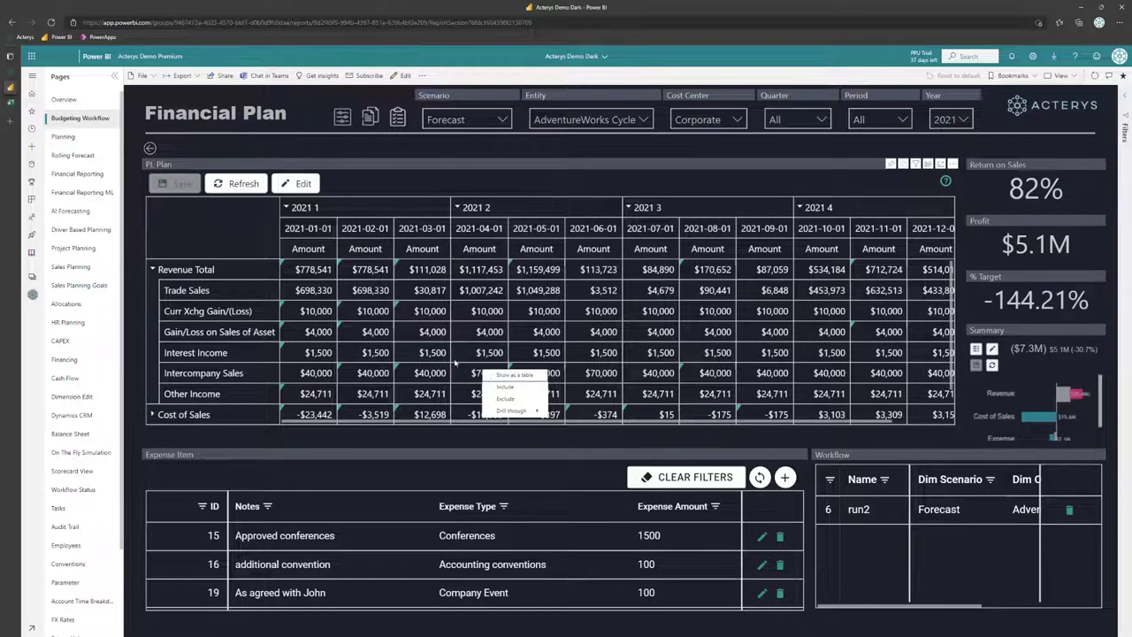
{"action": "left_click", "coordinate": [389, 317]}
{"action": "left_click", "coordinate": [474, 373]}
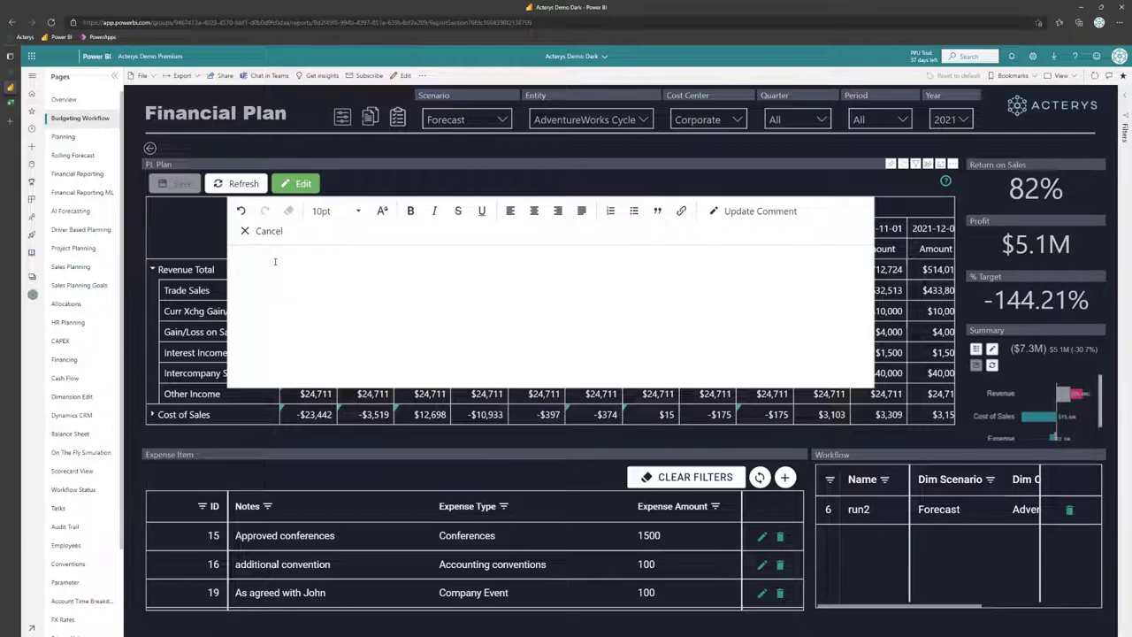
{"action": "type", "text": "forecast adjusted based on Q1 results"}
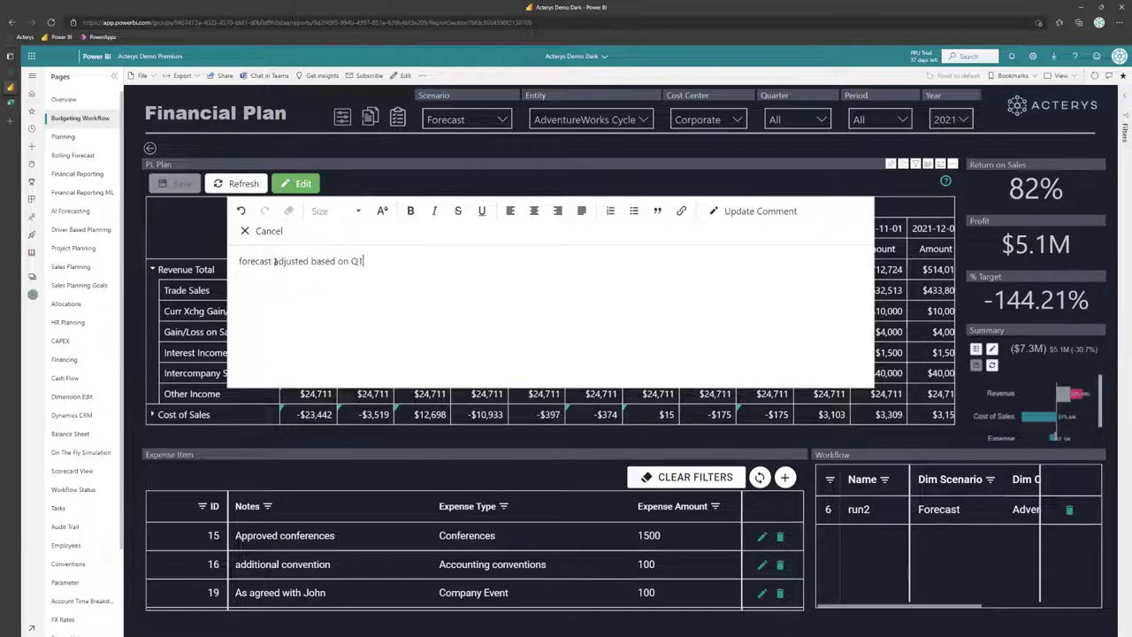
{"action": "left_click", "coordinate": [758, 211]}
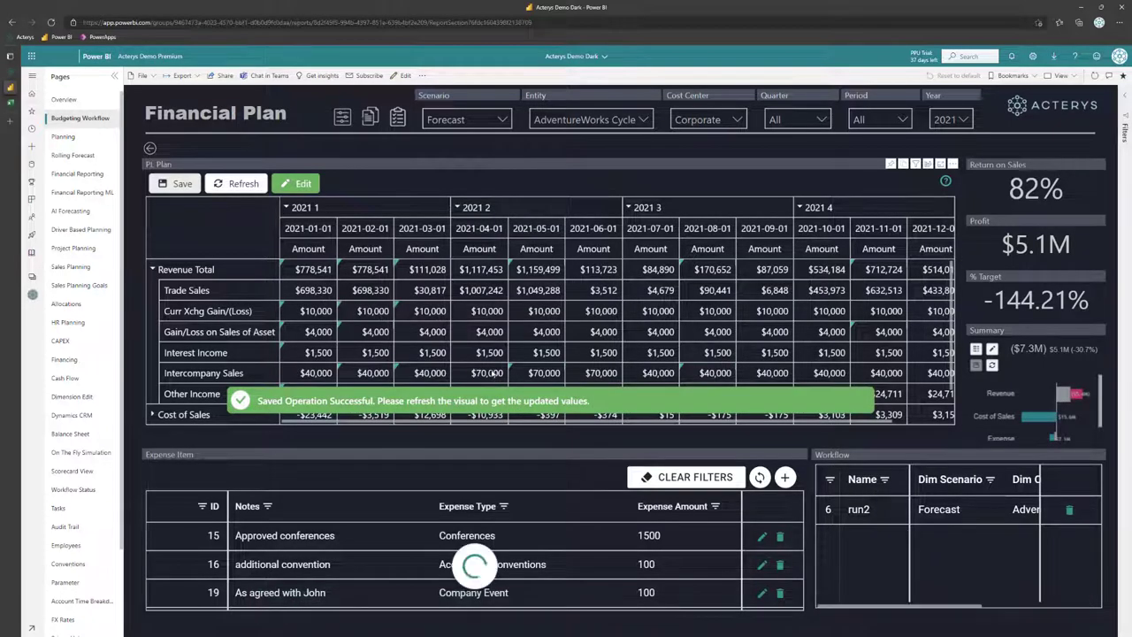
{"action": "mouse_move", "coordinate": [532, 376]}
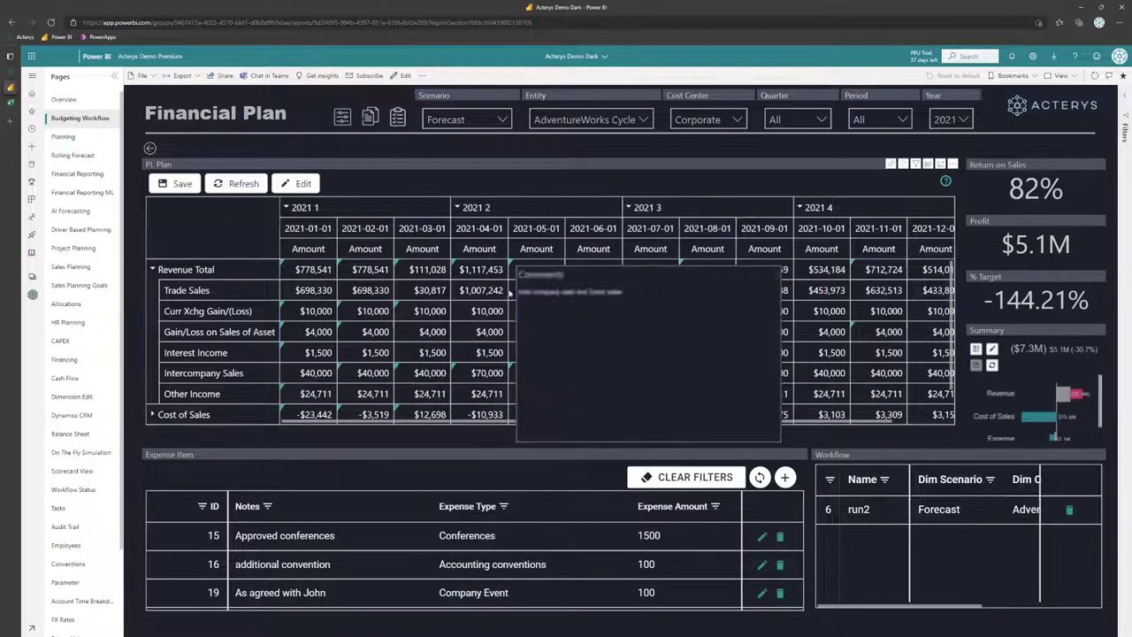
{"action": "mouse_move", "coordinate": [486, 375]}
{"action": "mouse_move", "coordinate": [355, 295]}
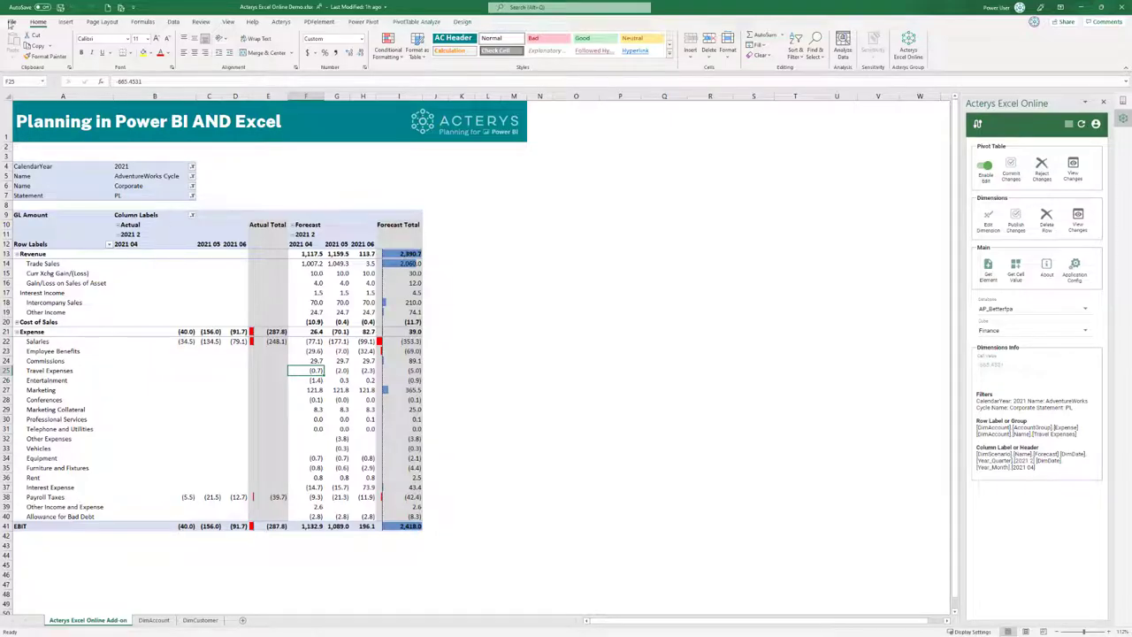
Publish to Power BI and open the Acterys Excel Online Demo workbook with its Acterys pane.
{"action": "left_click", "coordinate": [11, 21]}
{"action": "left_click", "coordinate": [30, 212]}
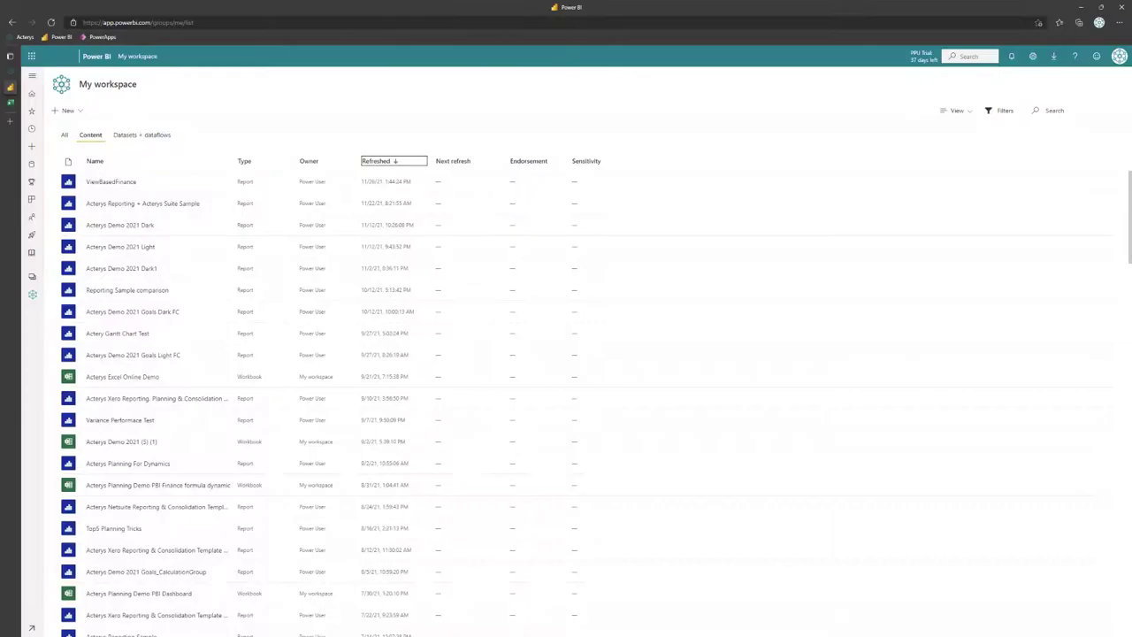
{"action": "left_click", "coordinate": [138, 378]}
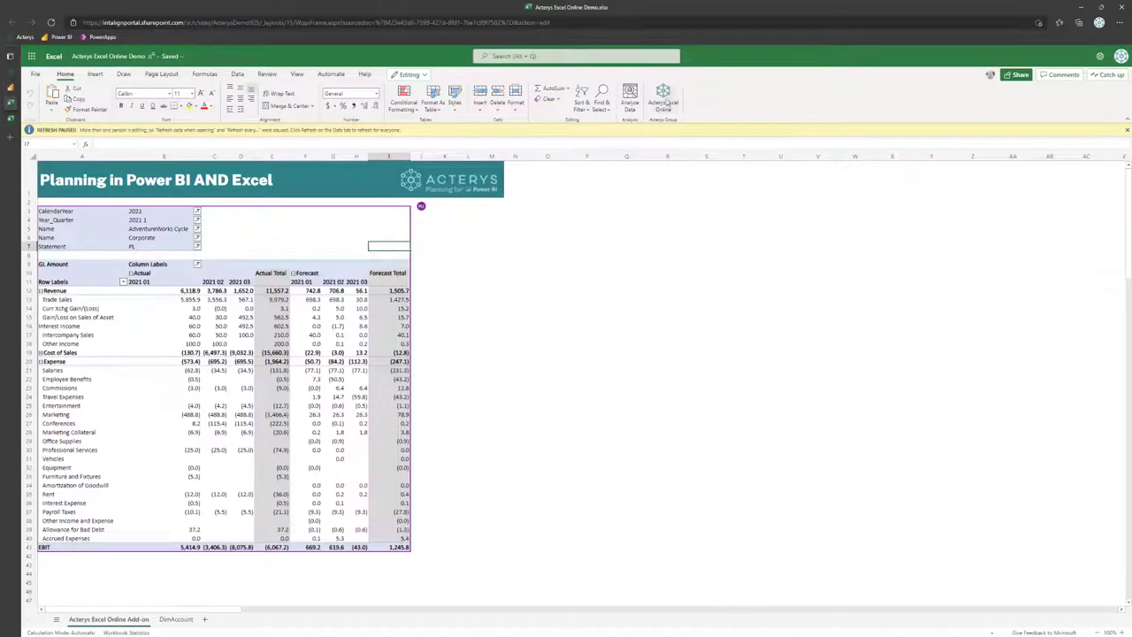
{"action": "left_click", "coordinate": [665, 106]}
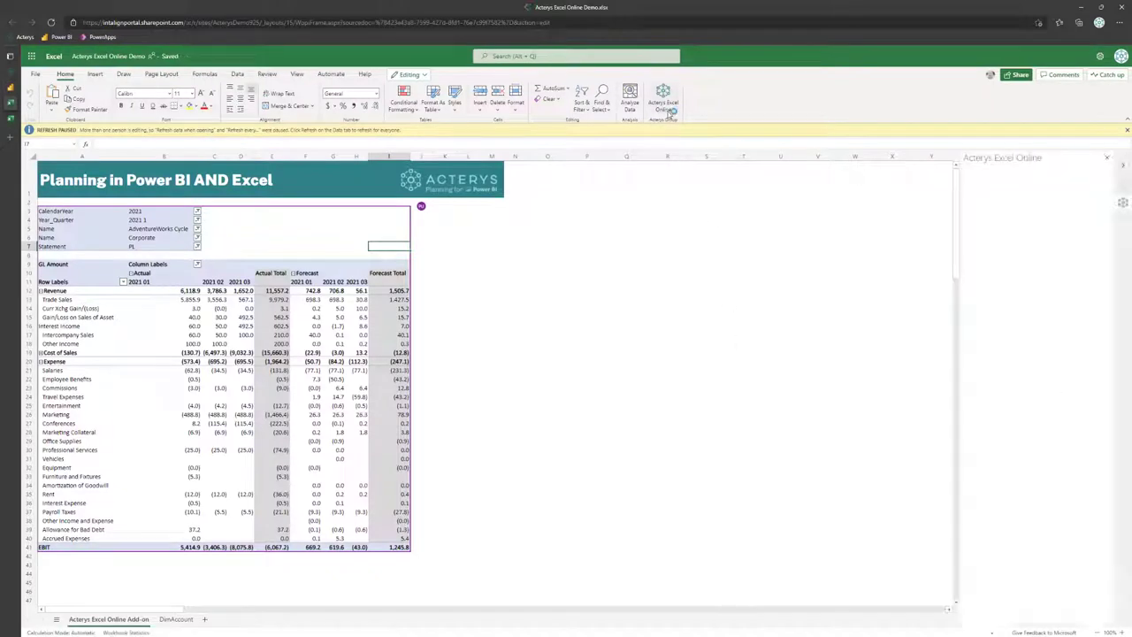
{"action": "left_click", "coordinate": [339, 353]}
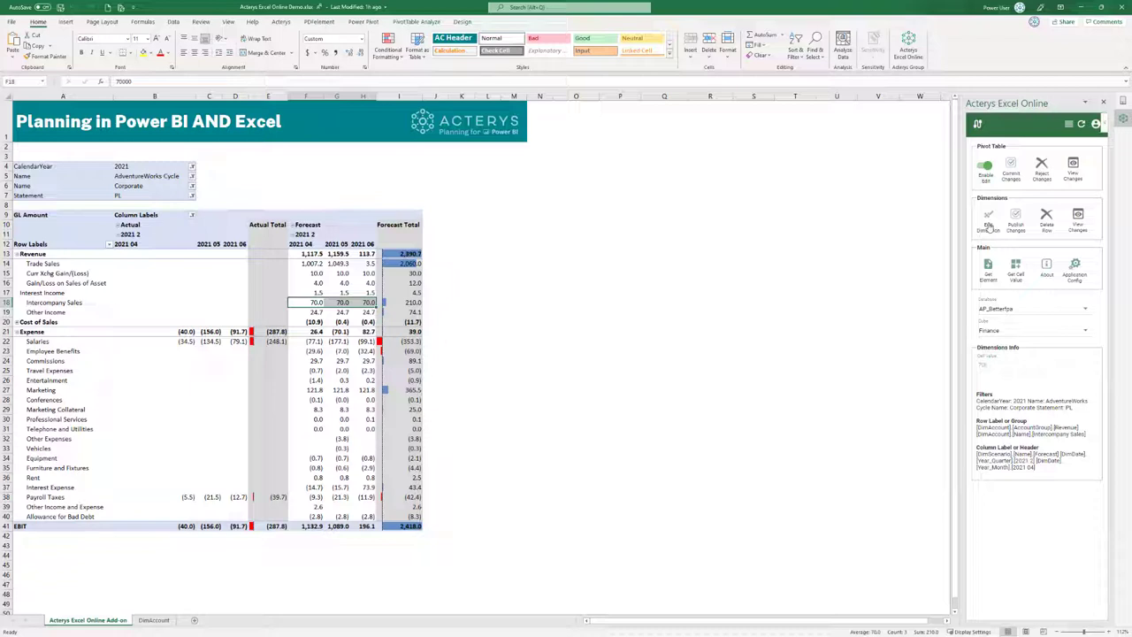
Load the DimCustomer dimension through the Acterys Edit Dimension dialog.
{"action": "left_click", "coordinate": [988, 227]}
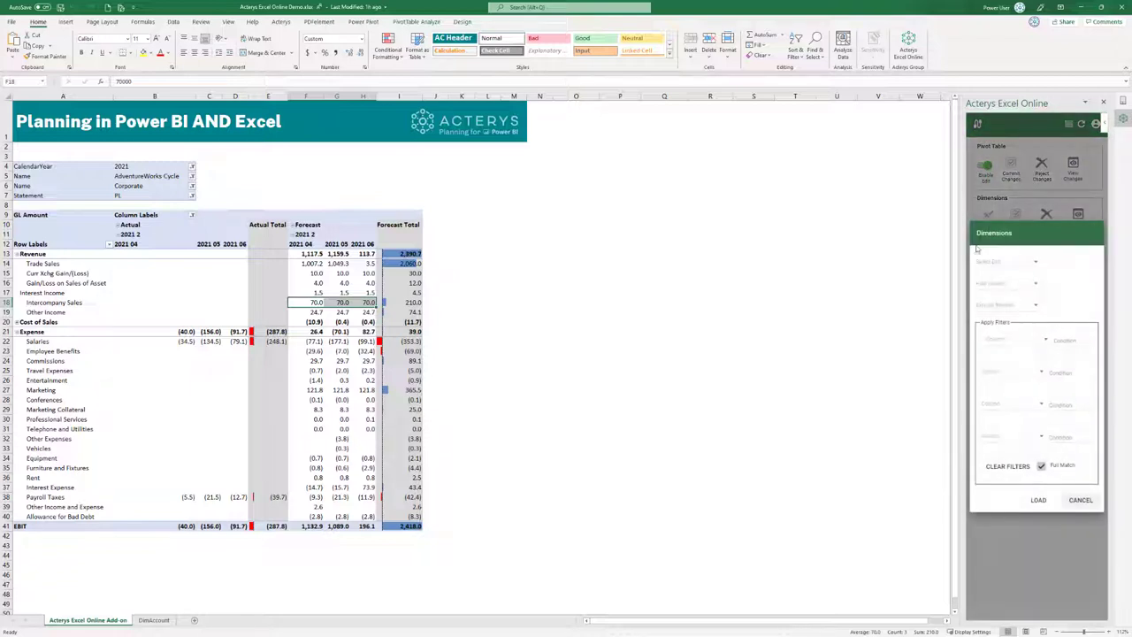
{"action": "left_click", "coordinate": [1020, 264]}
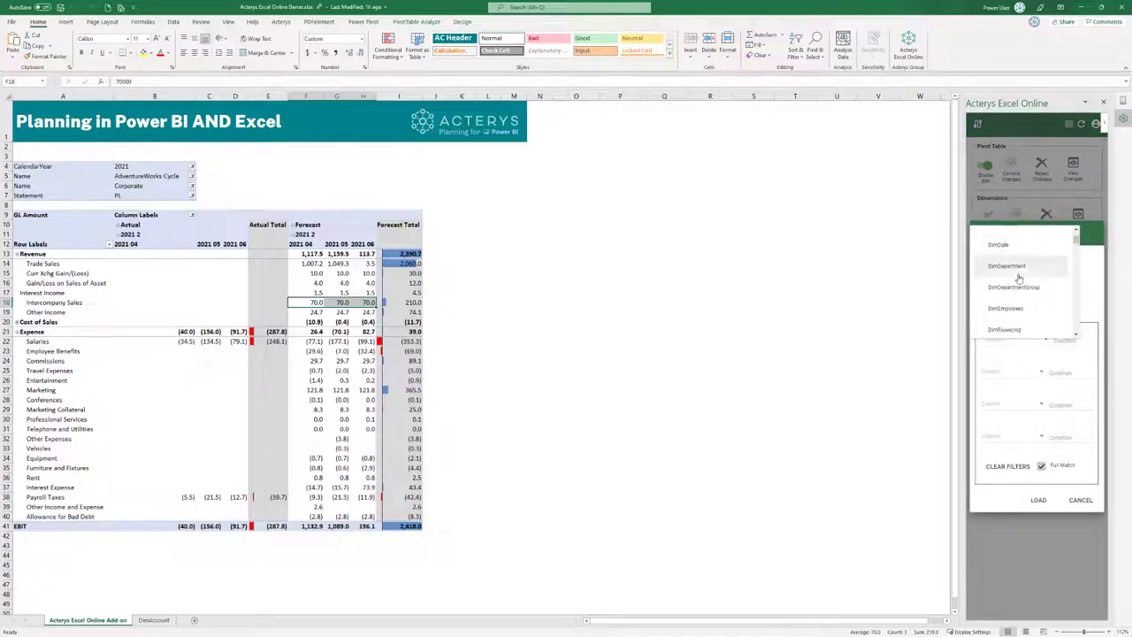
{"action": "scroll", "coordinate": [1021, 292], "scroll_direction": "up", "scroll_amount": 2}
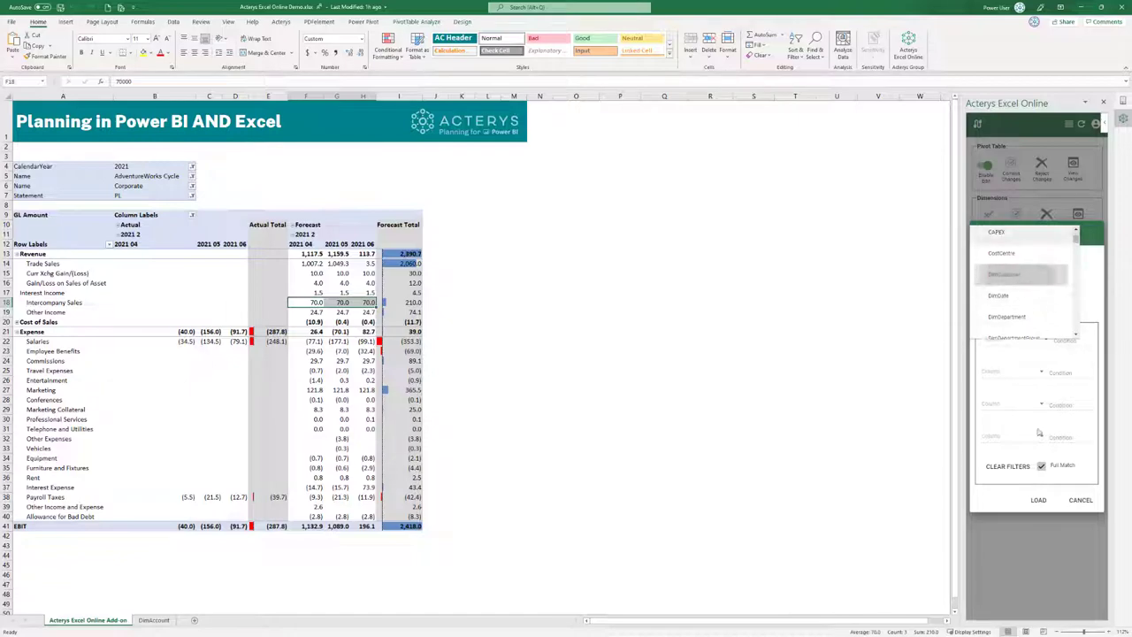
{"action": "left_click", "coordinate": [1039, 500]}
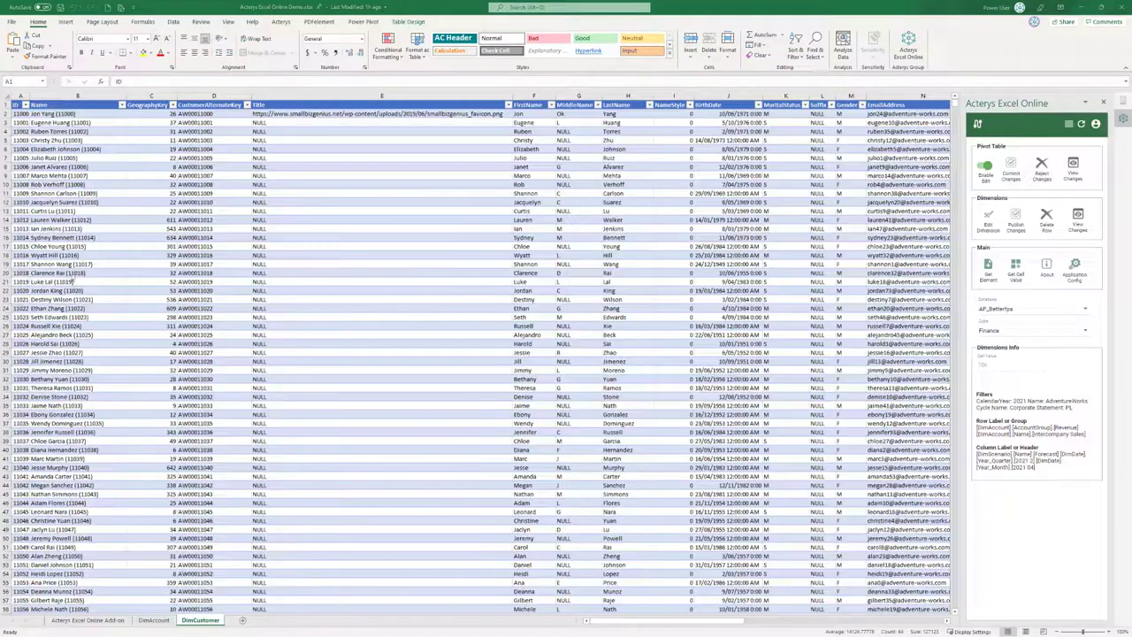
{"action": "left_click", "coordinate": [73, 273]}
{"action": "key", "text": "ctrl+Down"}
{"action": "scroll", "coordinate": [89, 324], "scroll_direction": "down", "scroll_amount": 2}
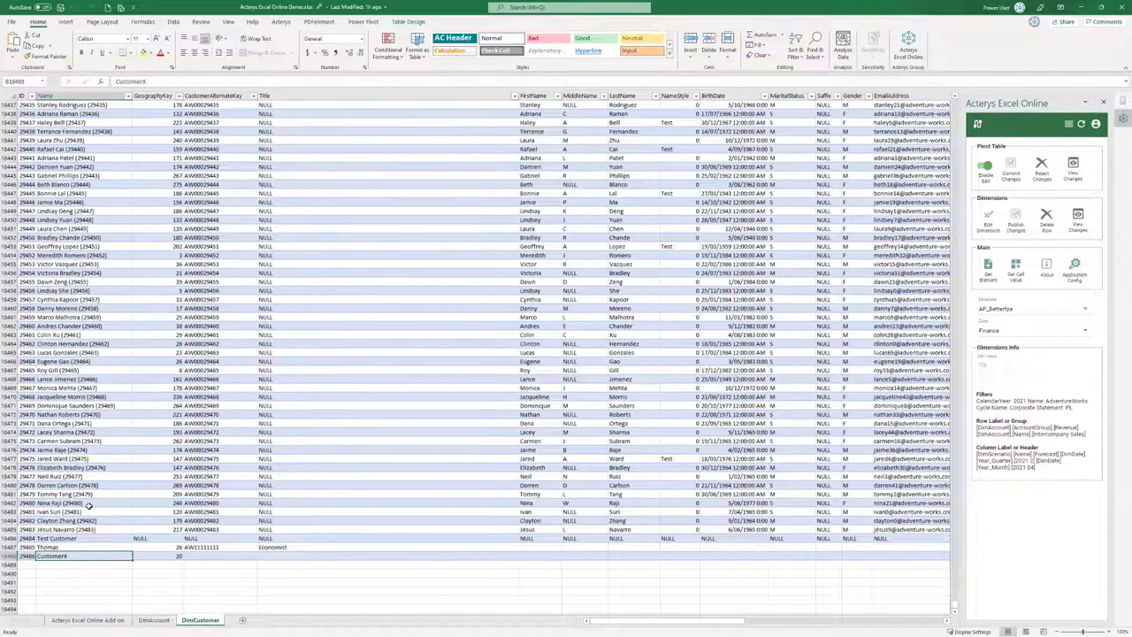
{"action": "key", "text": "ctrl+Up"}
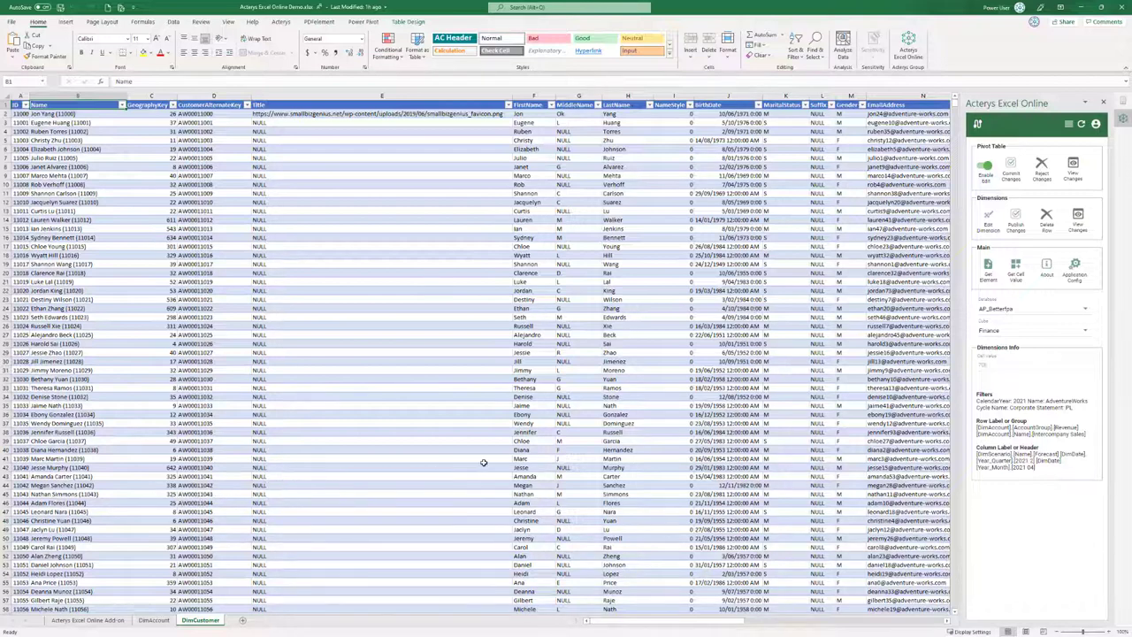
Reload DimCustomer with an Apply Filters condition of Gender = m.
{"action": "left_click", "coordinate": [987, 226]}
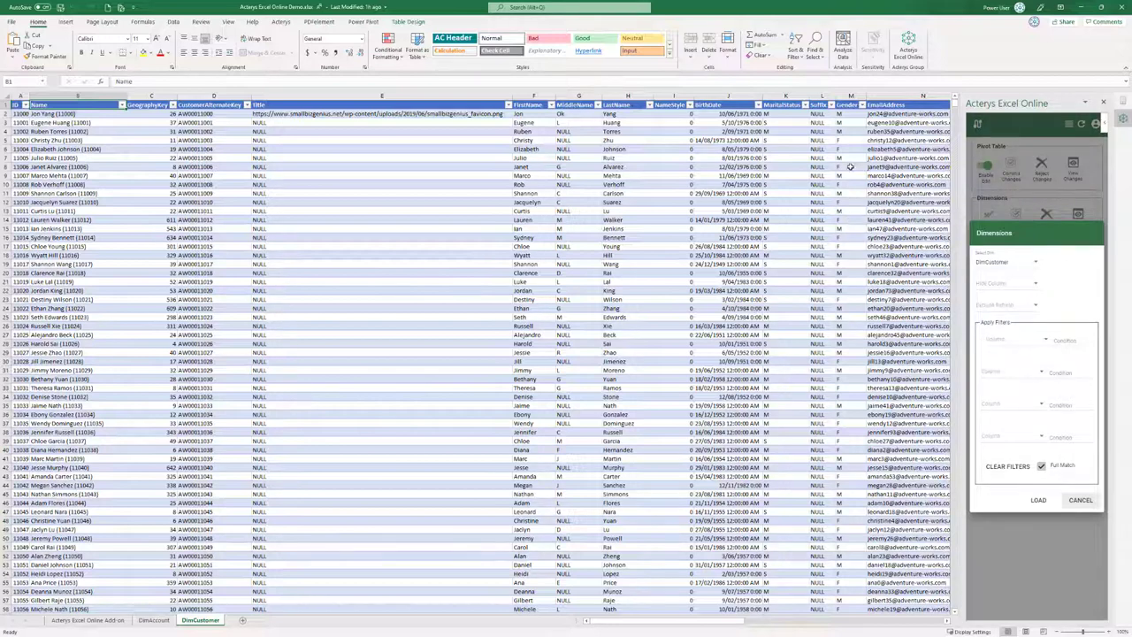
{"action": "left_click", "coordinate": [998, 341]}
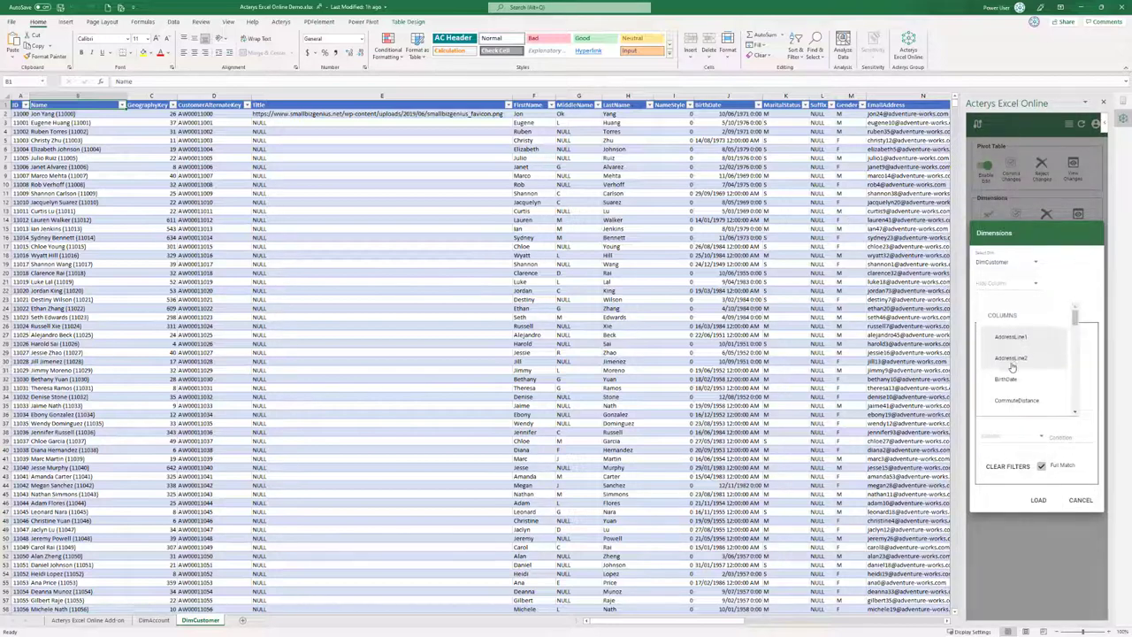
{"action": "scroll", "coordinate": [1012, 367], "scroll_direction": "down", "scroll_amount": 5}
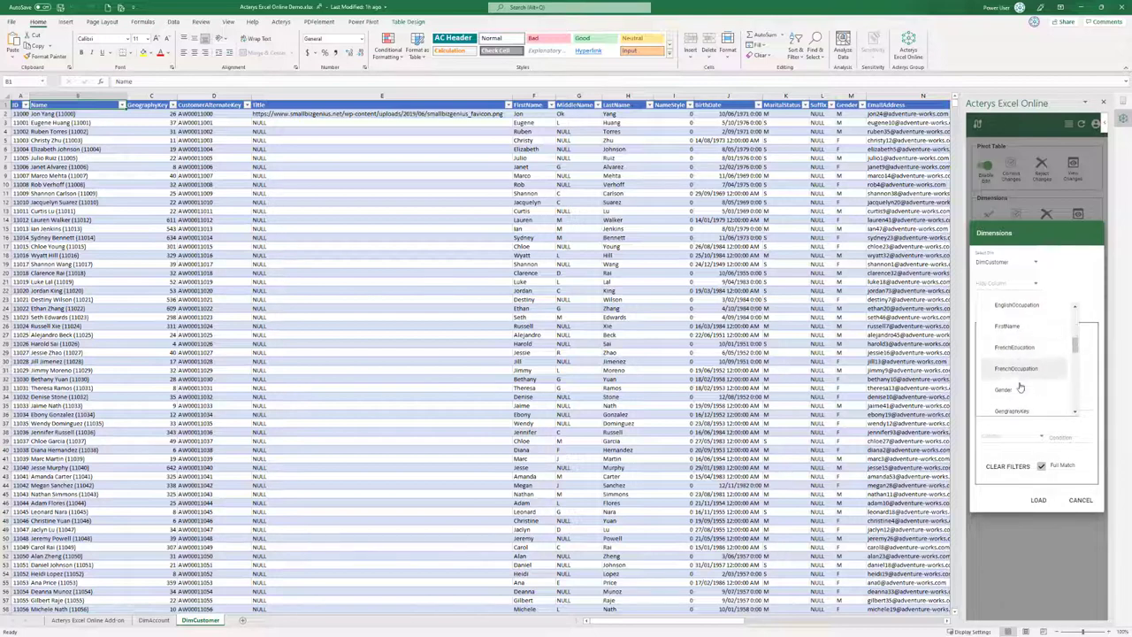
{"action": "left_click", "coordinate": [1020, 389]}
{"action": "left_click", "coordinate": [1079, 337]}
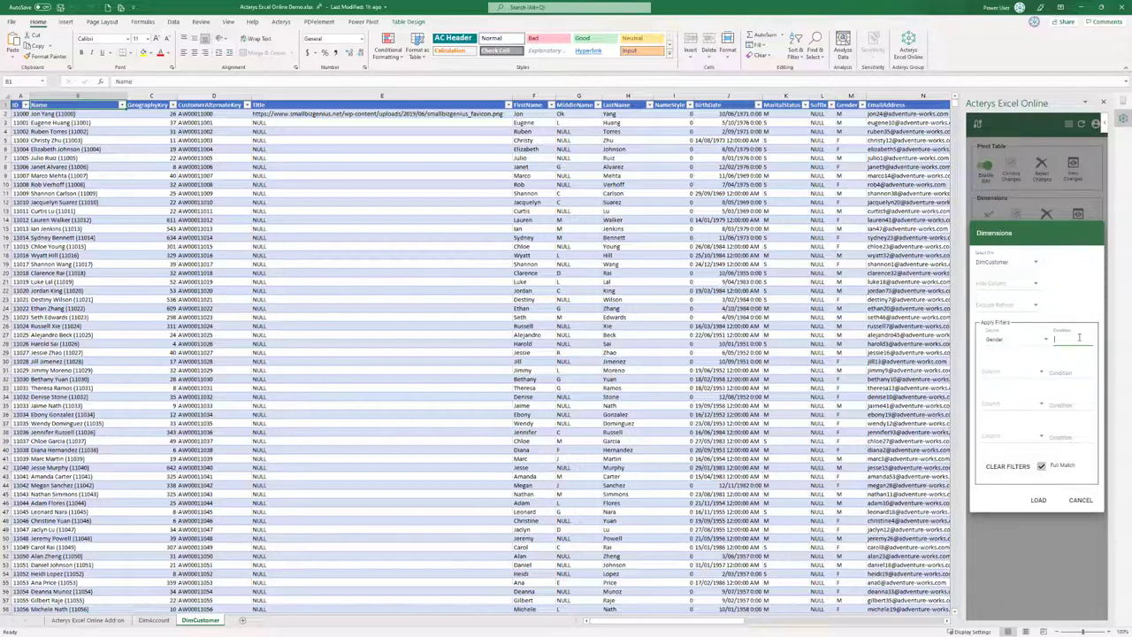
{"action": "type", "text": "m"}
{"action": "left_click", "coordinate": [1039, 499]}
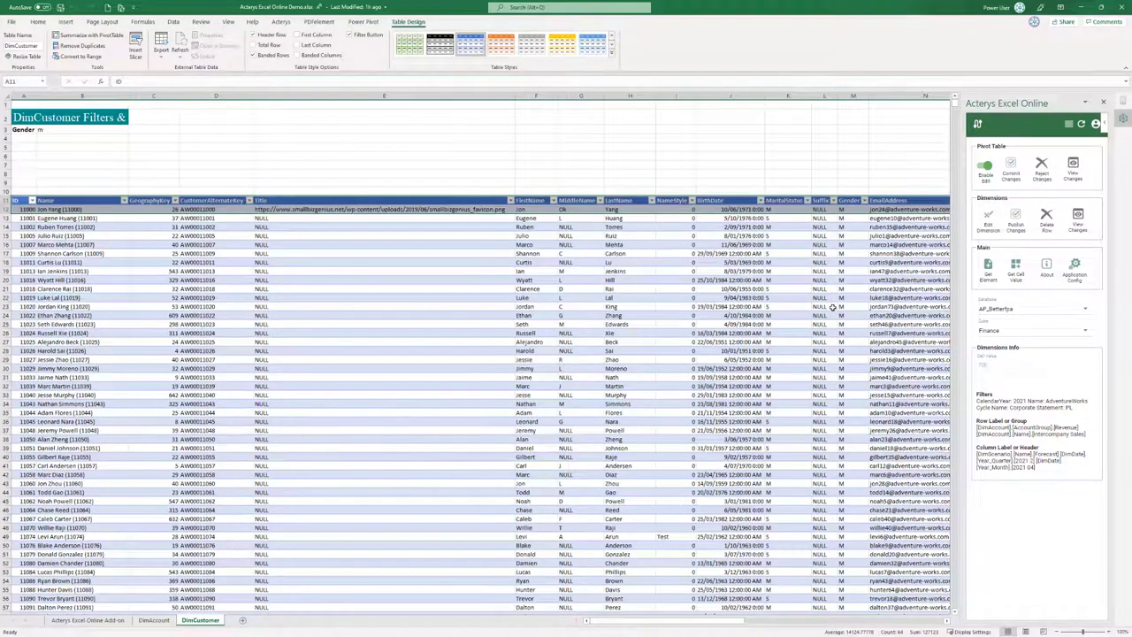
{"action": "left_click", "coordinate": [822, 209]}
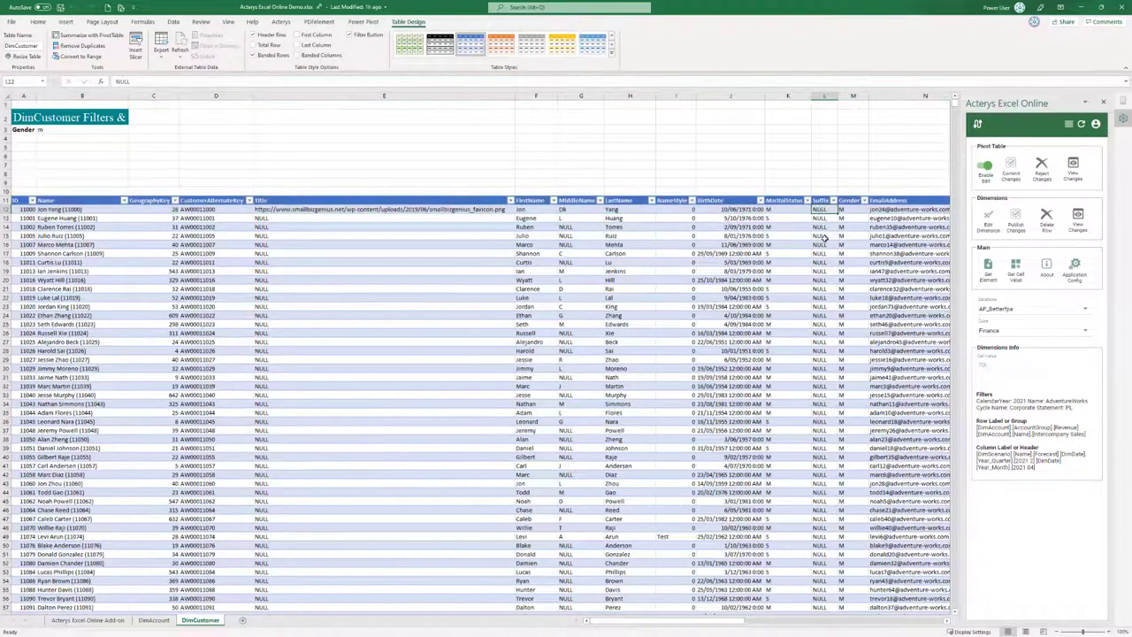
{"action": "type", "text": "="}
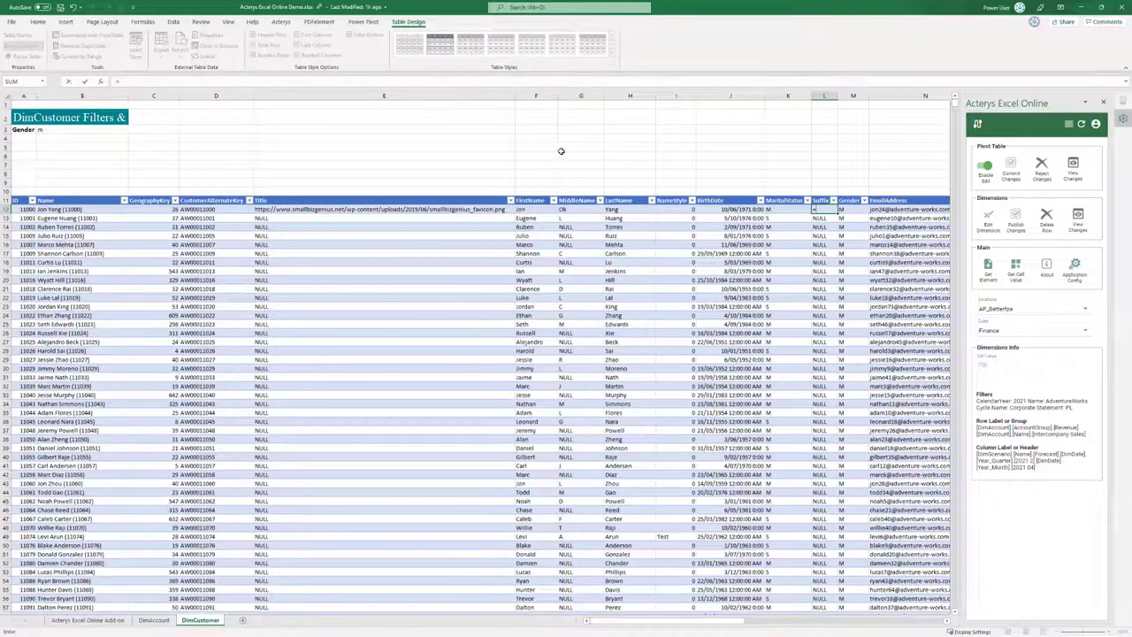
{"action": "left_click", "coordinate": [522, 210]}
{"action": "key", "text": "Return"}
{"action": "left_click", "coordinate": [827, 209]}
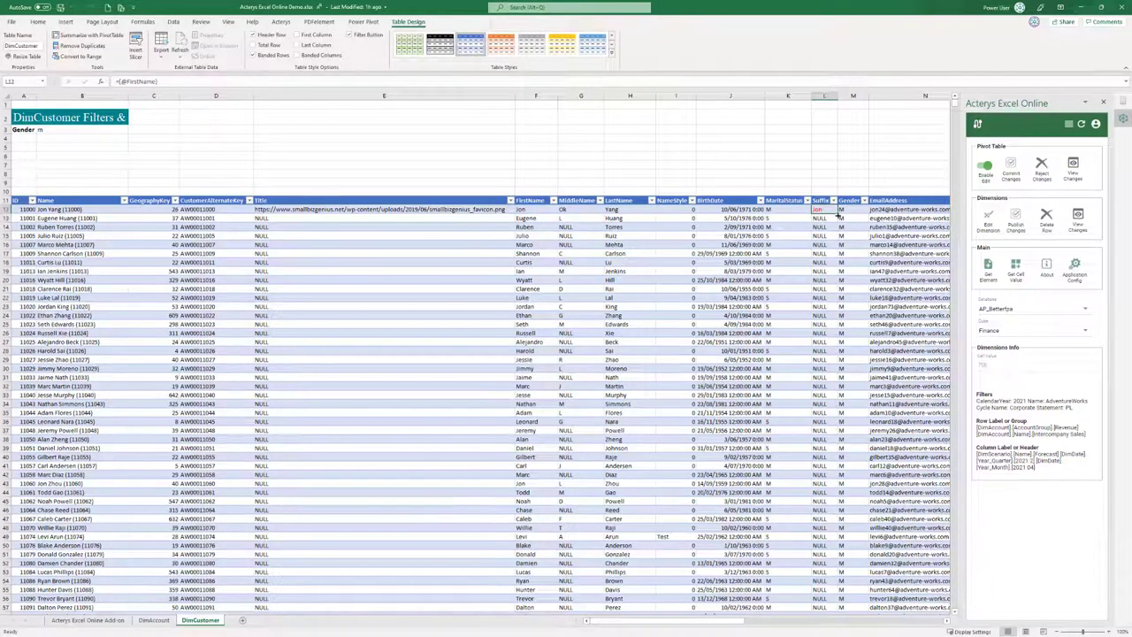
{"action": "left_click_drag", "start_coordinate": [836, 214], "coordinate": [835, 422]}
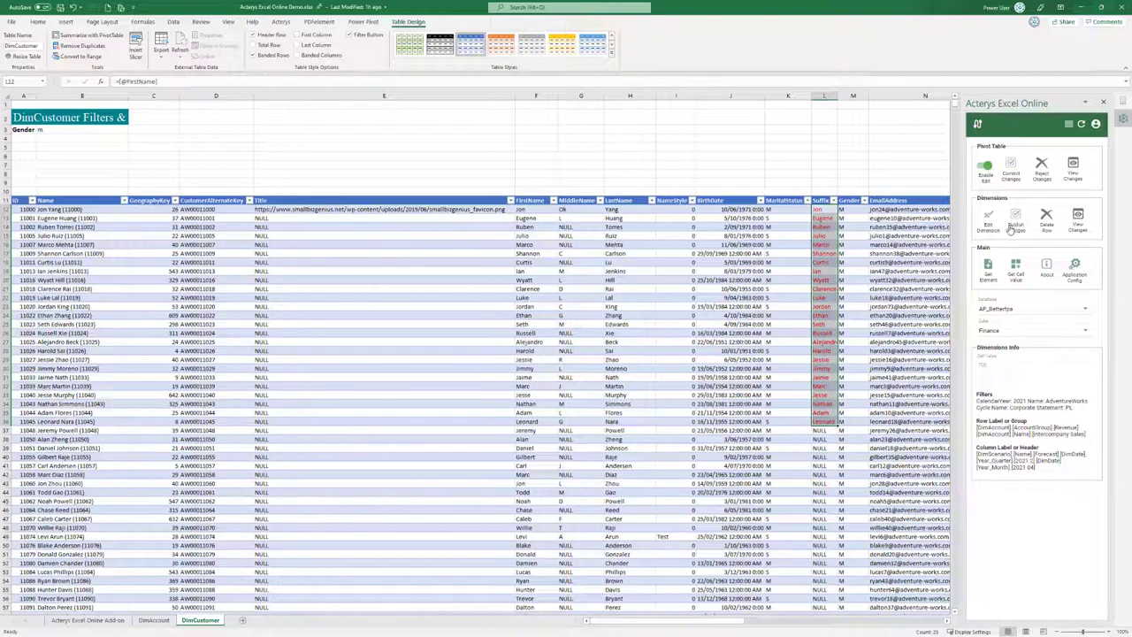
Review the 25 pending Suffix edits in the Acterys Changes Info list, then close it.
{"action": "left_click", "coordinate": [1078, 221]}
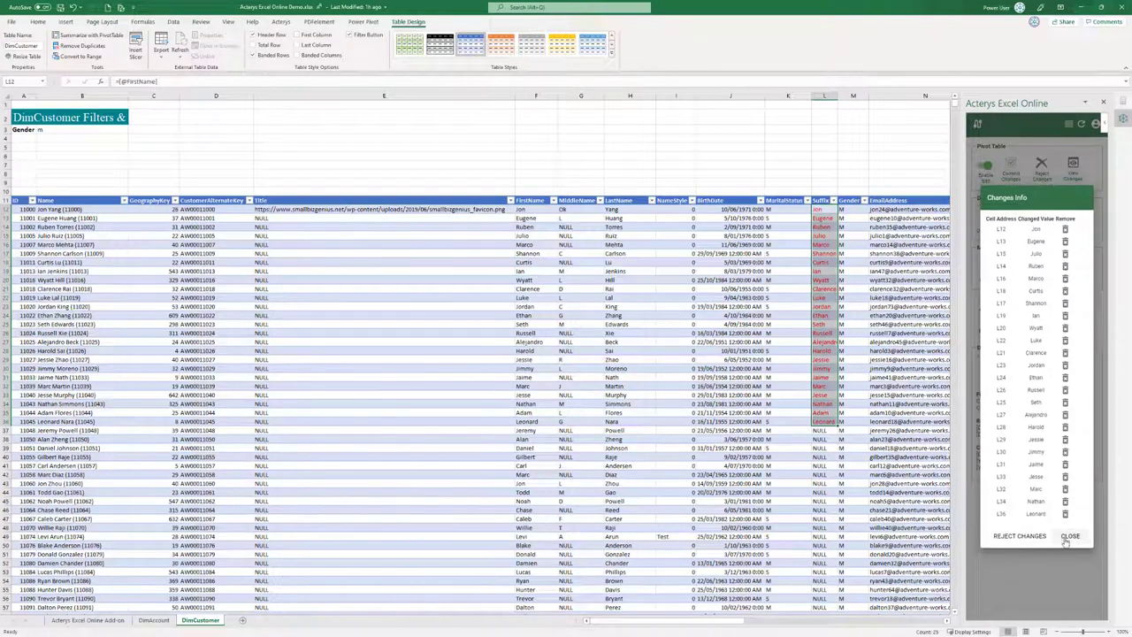
{"action": "left_click", "coordinate": [1069, 541]}
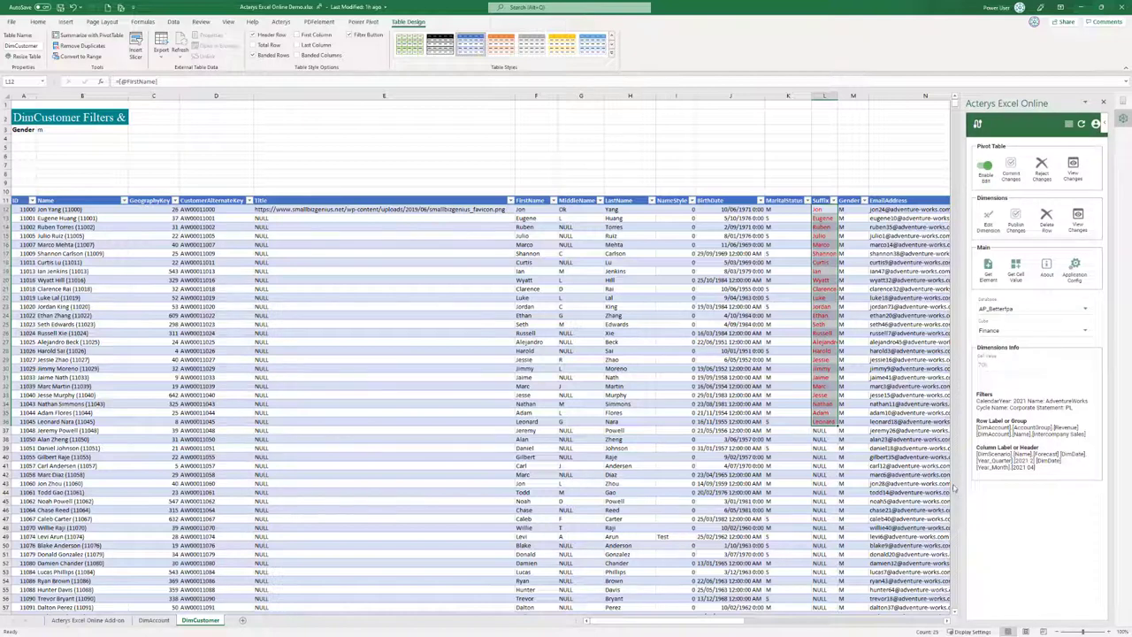
{"action": "left_click", "coordinate": [819, 439]}
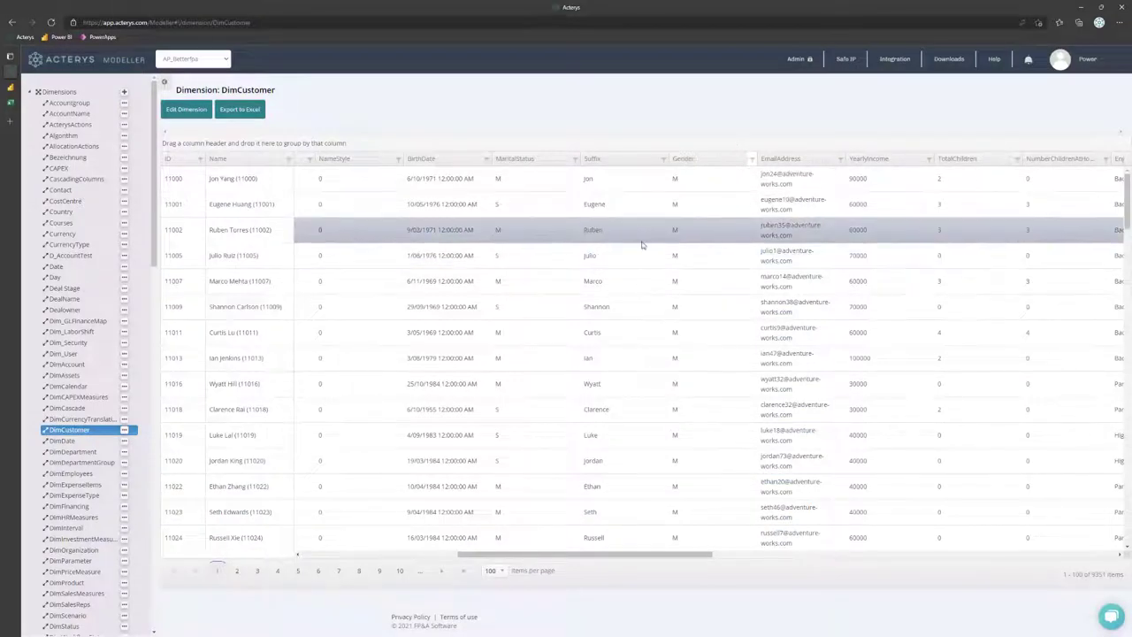
Scroll down the DimCustomer grid to inspect the updated Suffix values.
{"action": "scroll", "coordinate": [636, 230], "scroll_direction": "down", "scroll_amount": 4}
{"action": "scroll", "coordinate": [615, 220], "scroll_direction": "down", "scroll_amount": 2}
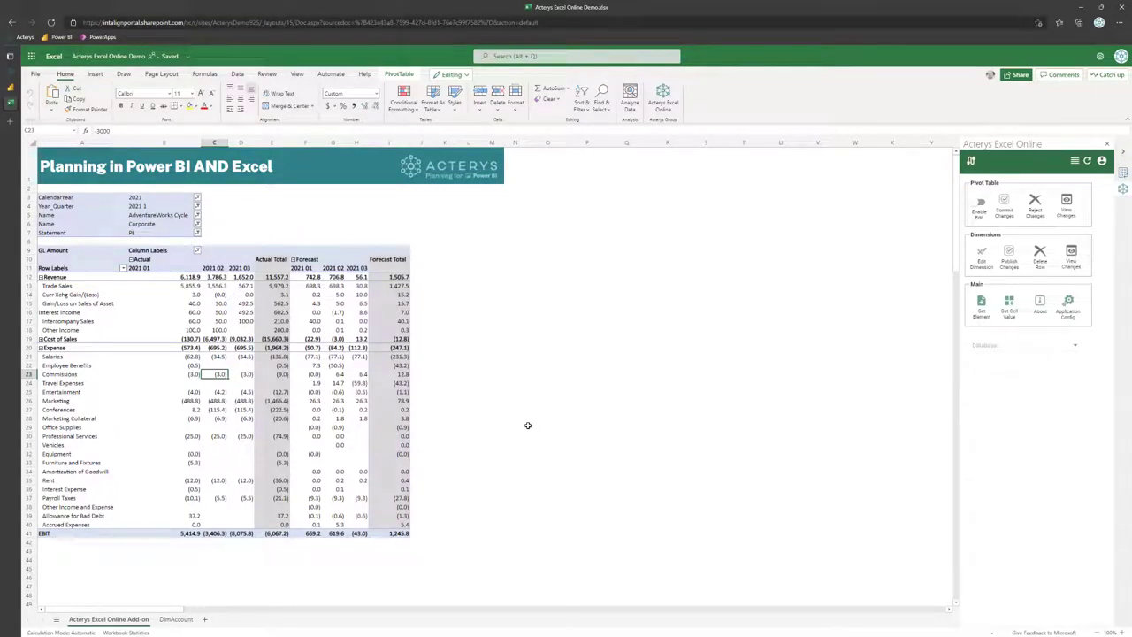
{"action": "left_click", "coordinate": [216, 347]}
{"action": "left_click", "coordinate": [218, 392]}
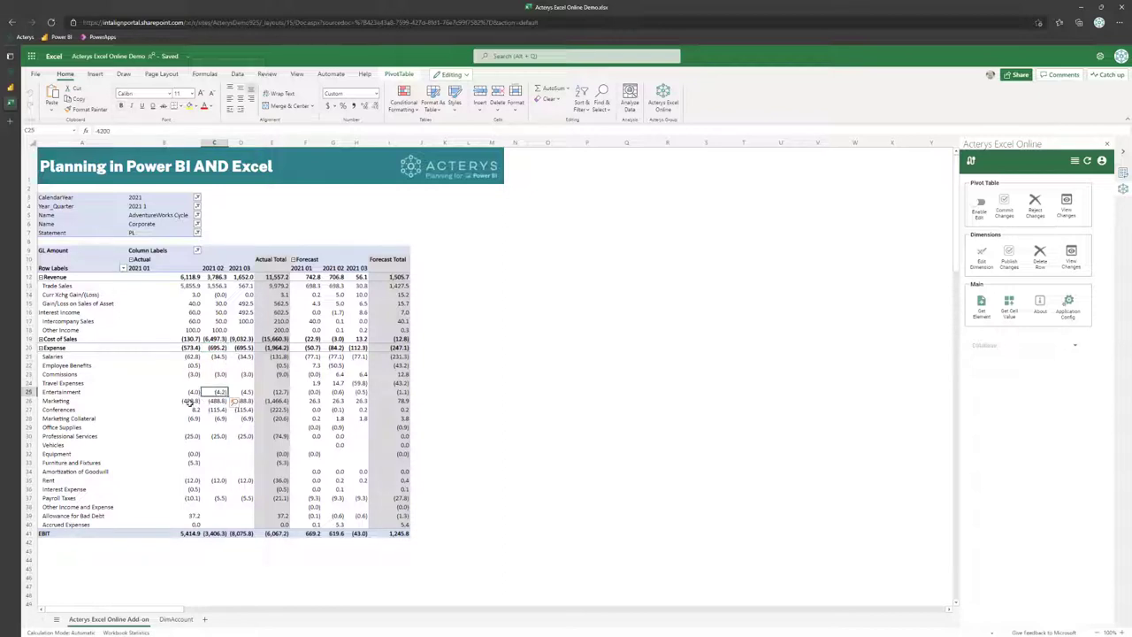